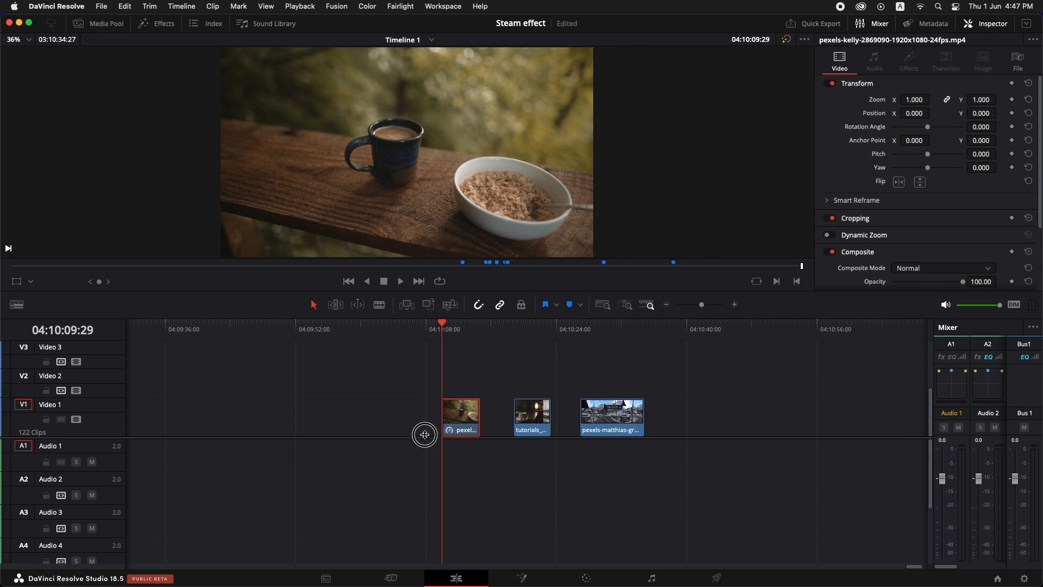
Open the mug-and-bowl clip as a Fusion composition and spread the MediaIn1 and MediaOut1 nodes apart
left_click(519, 575)
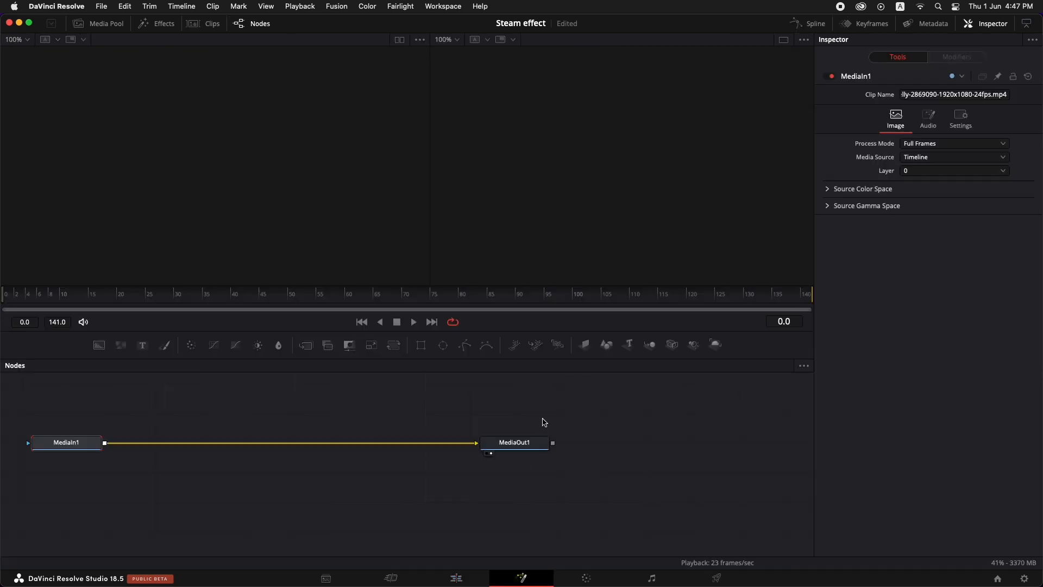
left_click(521, 444)
left_click_drag(522, 444, 582, 445)
left_click_drag(91, 445, 188, 443)
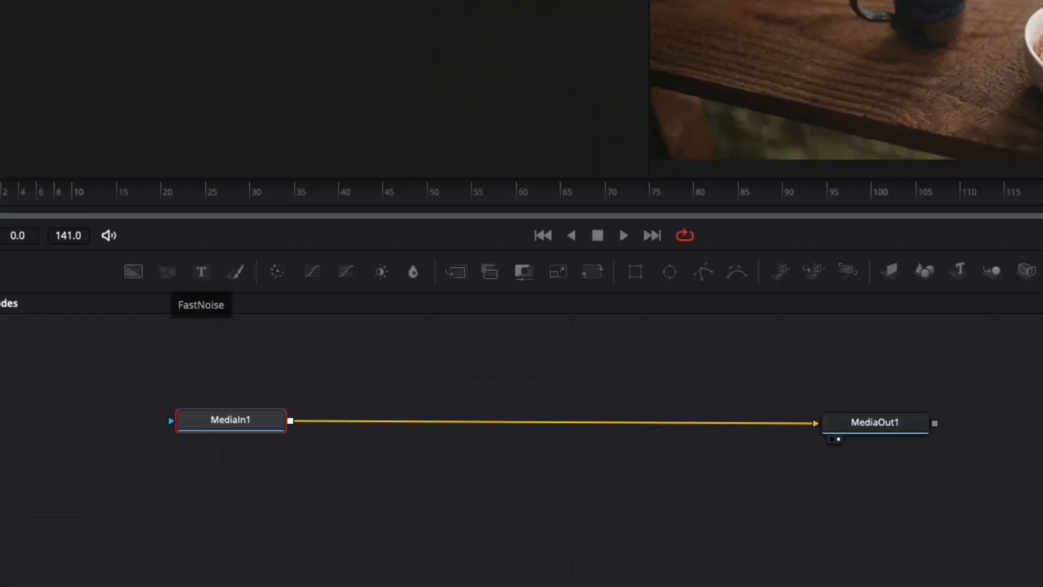
Merge a FastNoise node over MediaIn1, tidy the node layout, and view the noise on its own in the empty viewer
left_click_drag(167, 275, 318, 401)
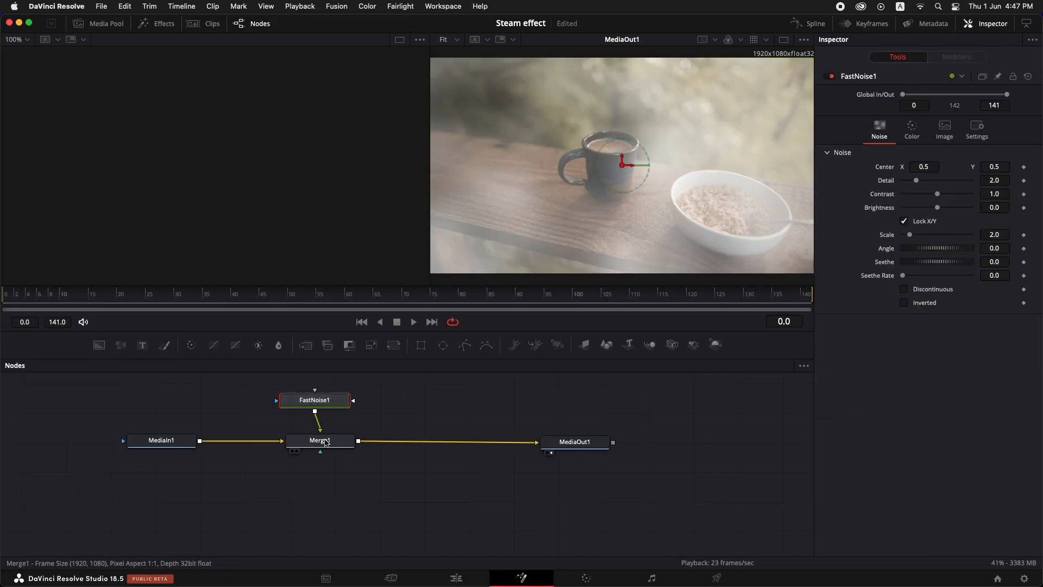
left_click_drag(322, 441, 320, 453)
left_click_drag(315, 402, 317, 403)
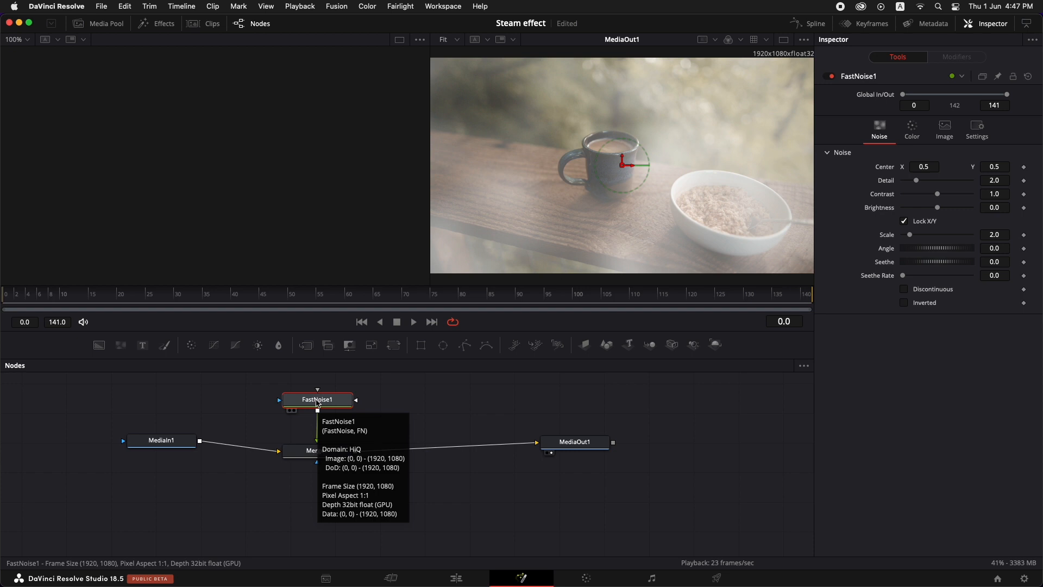
key("1")
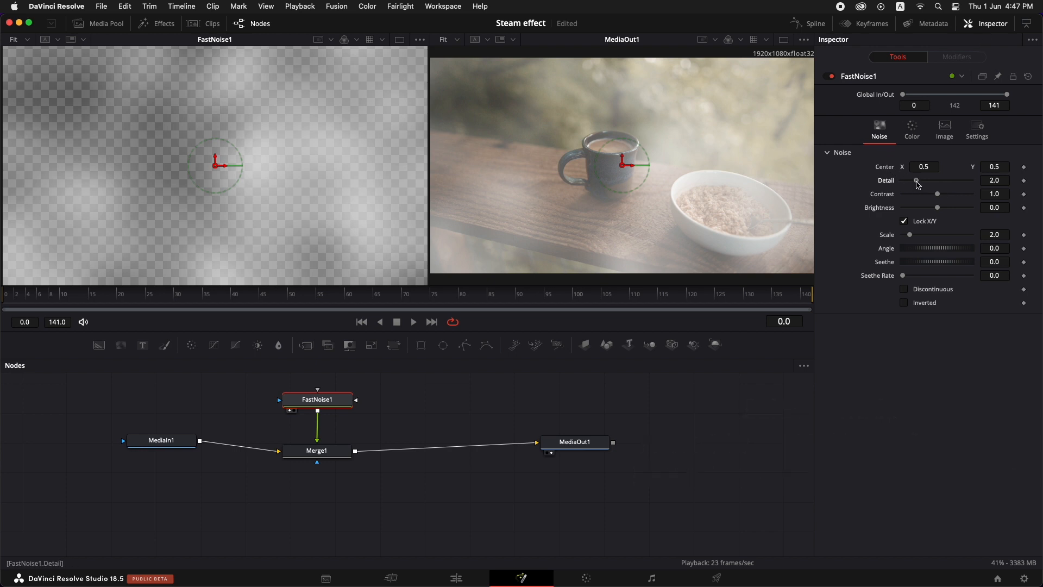
Set the noise Detail to 5.59 and Scale to 3.94, preview playback, and return to frame 0
left_click_drag(918, 184, 941, 189)
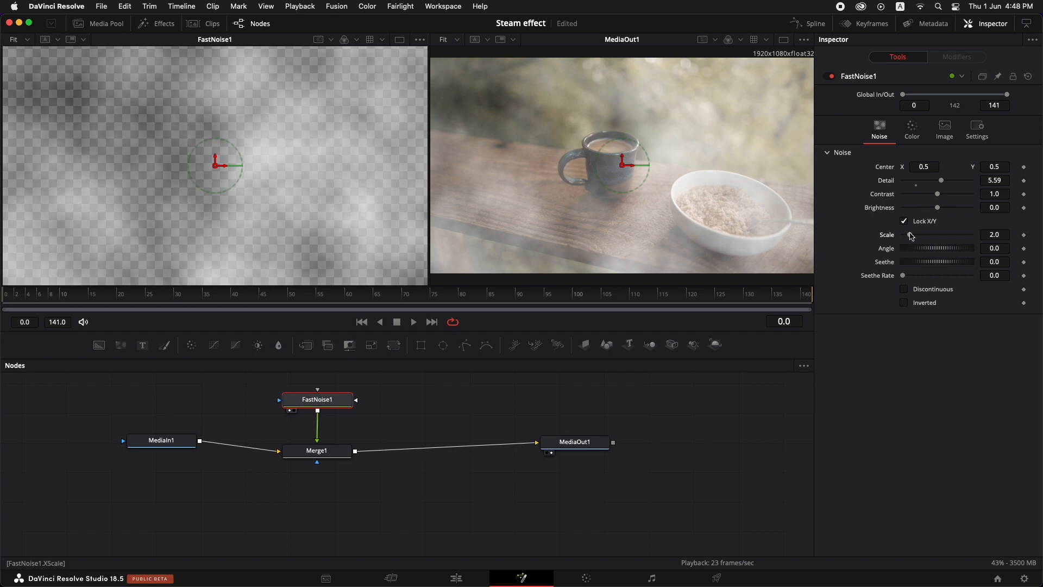
left_click_drag(911, 235, 917, 238)
key("space")
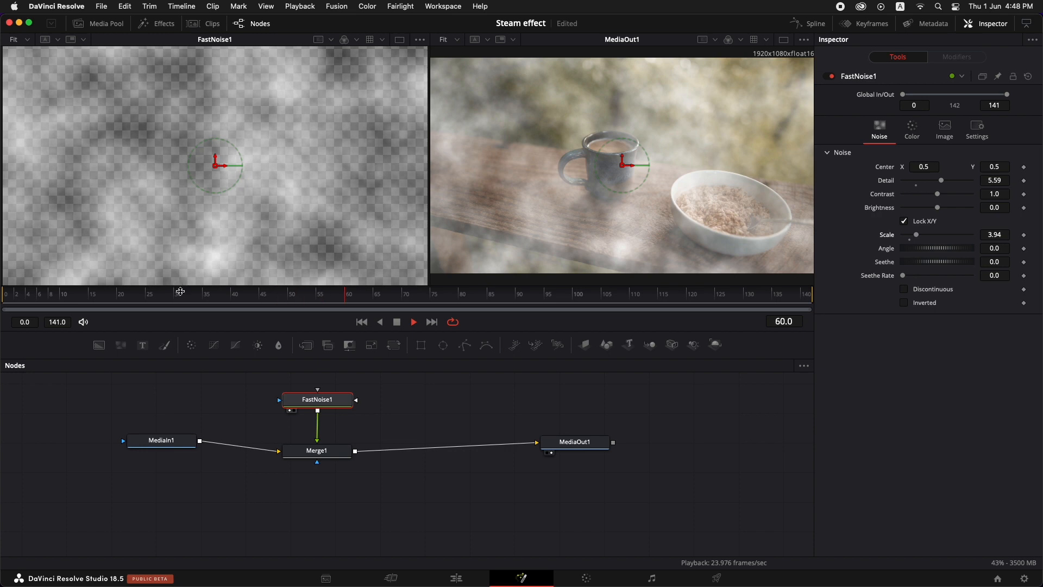
left_click_drag(183, 294, 2, 296)
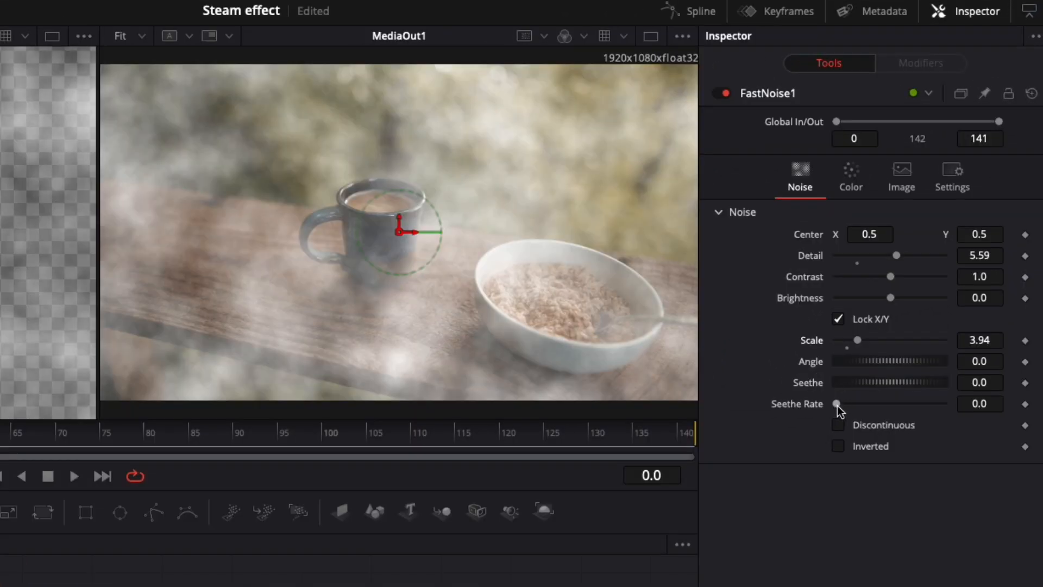
Set the noise Seethe Rate to 0.039, preview the motion, and rearrange the FastNoise1 and Merge1 nodes
left_click_drag(836, 405, 841, 403)
key("space")
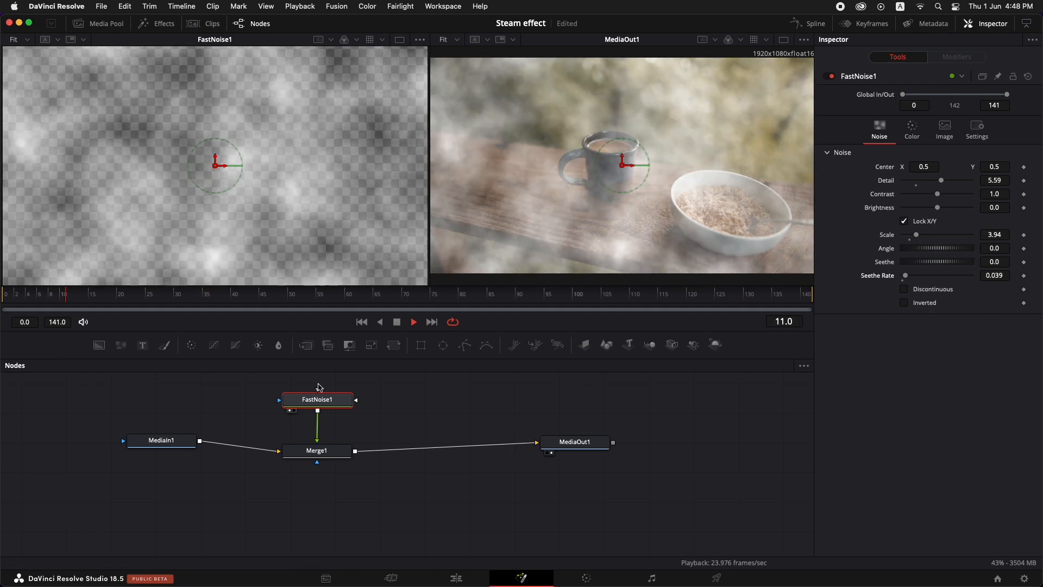
key("space")
left_click_drag(321, 447, 324, 452)
left_click_drag(325, 399, 317, 402)
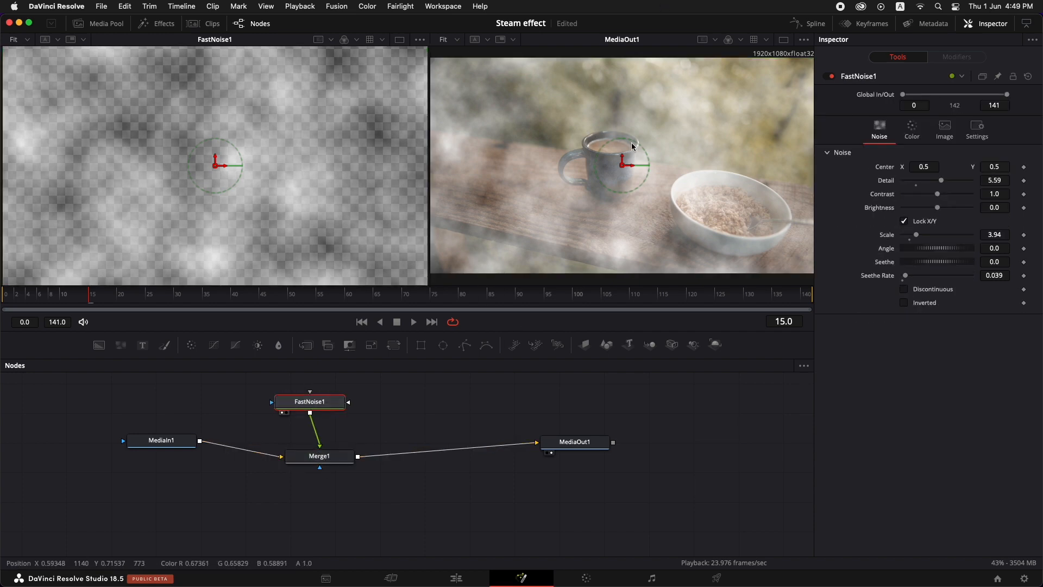
Add a Polygon mask to FastNoise1 and draw a closed steam shape rising from the mug's rim past the frame's upper edge
left_click(480, 373)
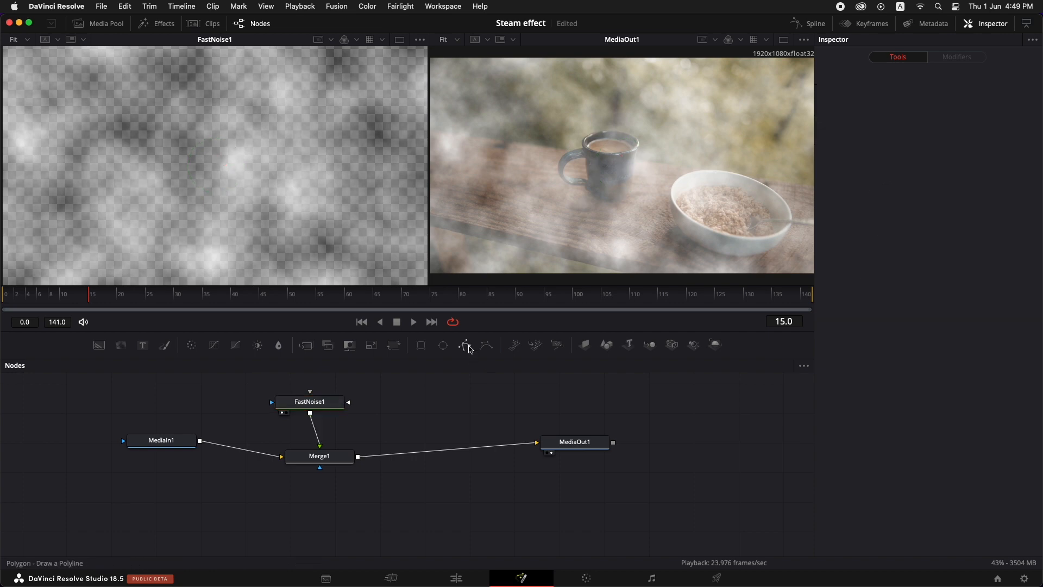
left_click_drag(470, 348, 312, 402)
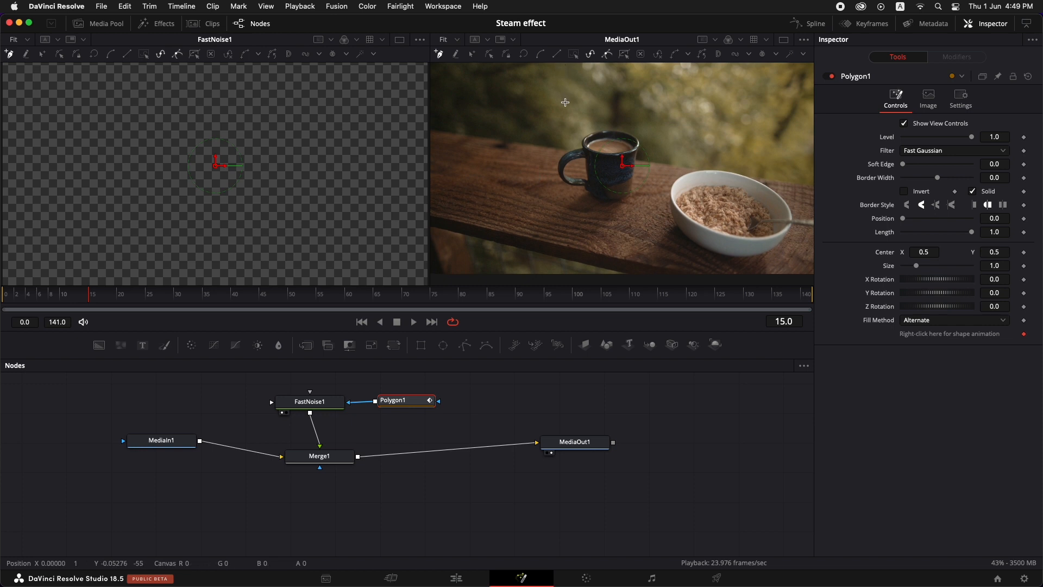
scroll(574, 125, "up", 3)
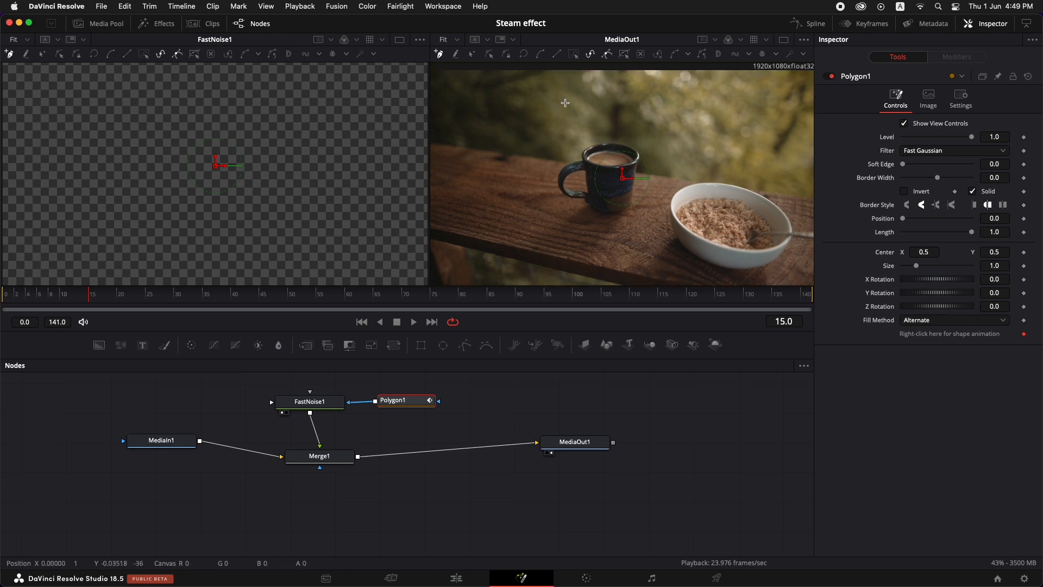
left_click(582, 149)
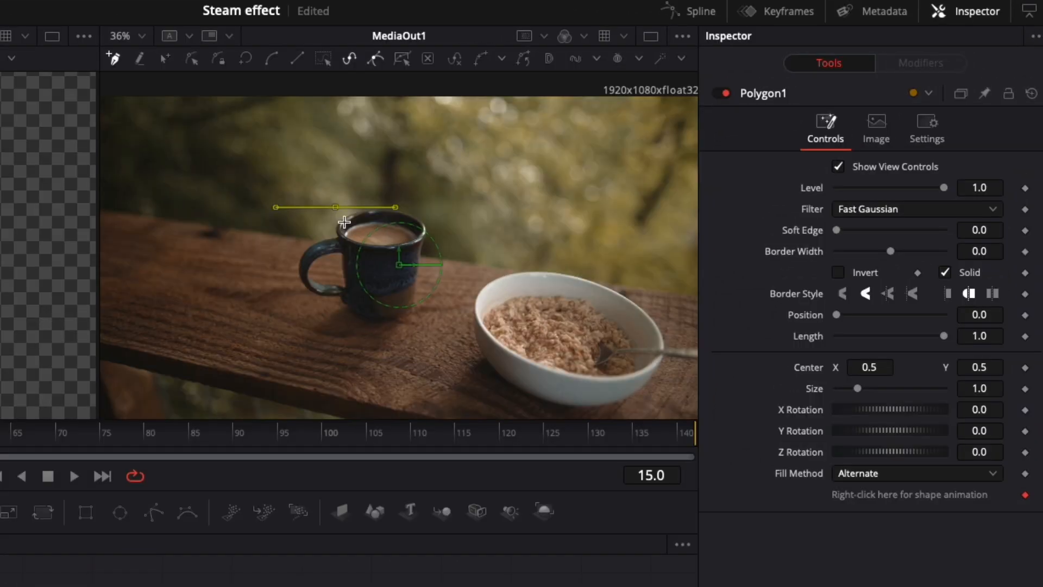
mouse_move(359, 232)
left_mouse_down()
mouse_move(420, 218)
mouse_move(417, 175)
mouse_move(439, 91)
mouse_move(431, 73)
mouse_move(305, 86)
mouse_move(336, 207)
left_mouse_up()
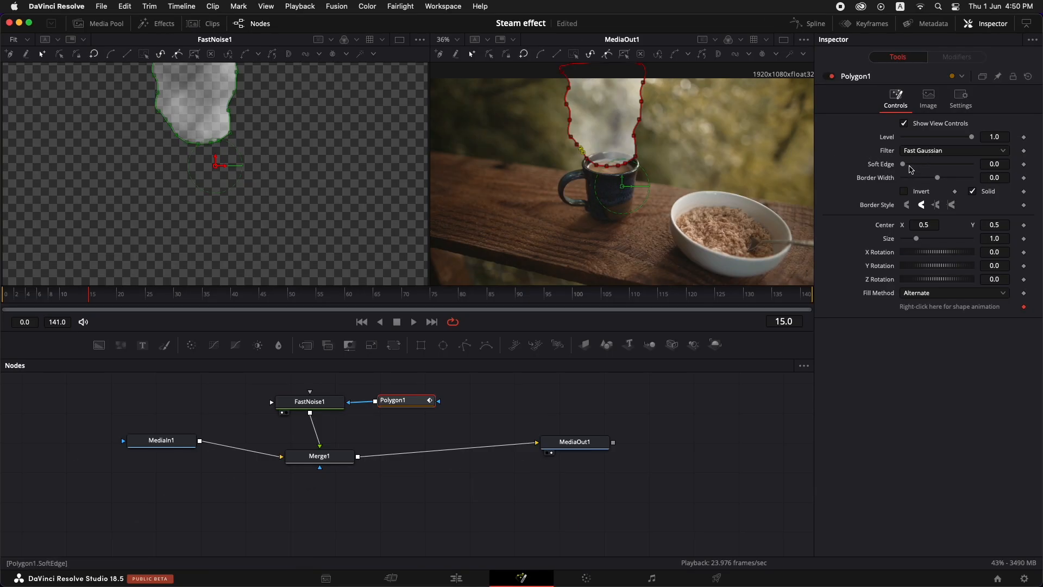
Set the polygon's Soft Edge to 0.0378, refine its points at the mug's rim and upper corner, and preview the steam
left_click_drag(905, 167, 918, 172)
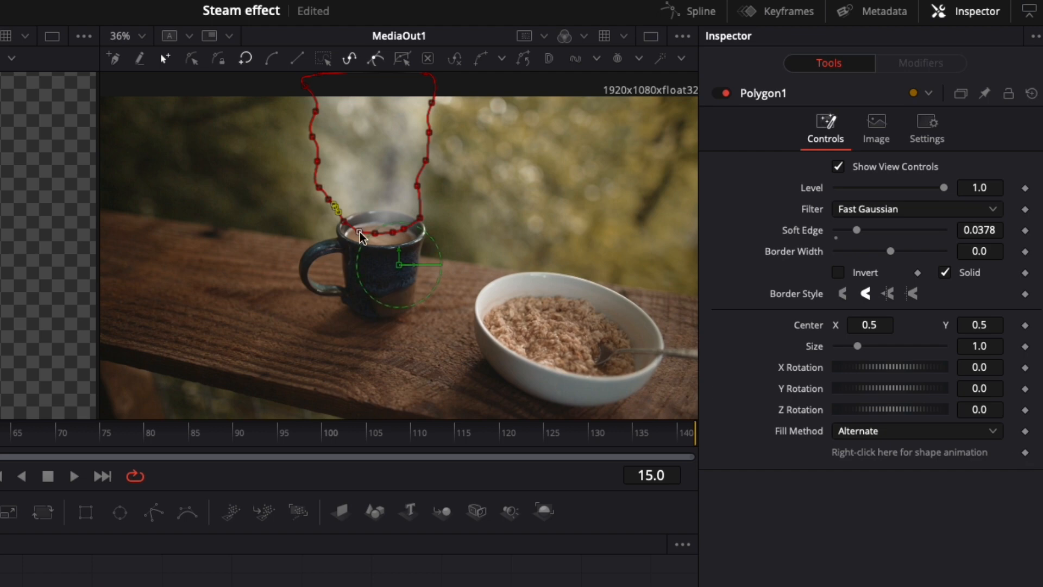
left_click_drag(360, 232, 361, 238)
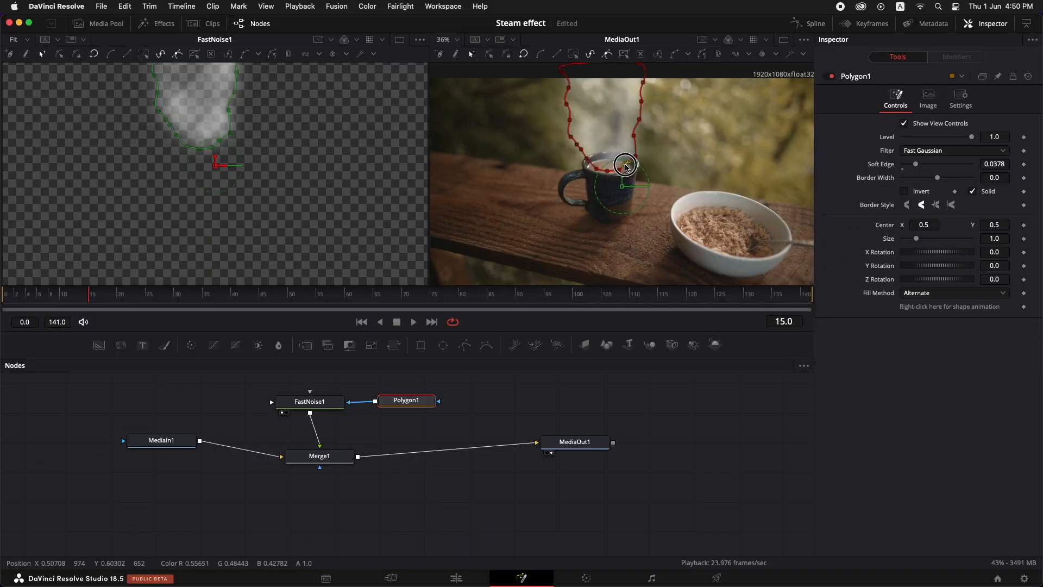
left_click_drag(608, 171, 607, 169)
left_click(598, 168)
left_click(645, 83)
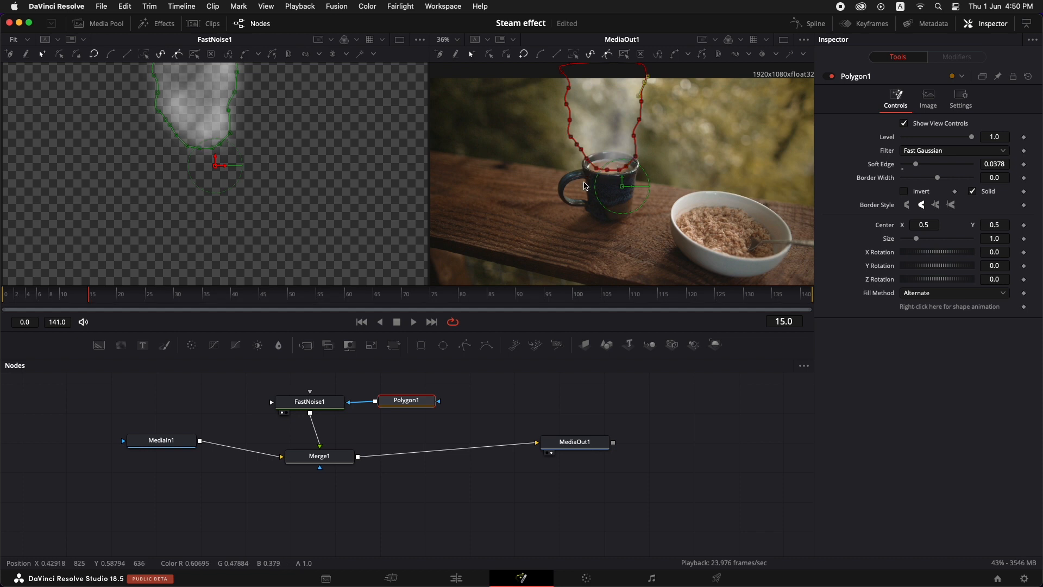
key("space")
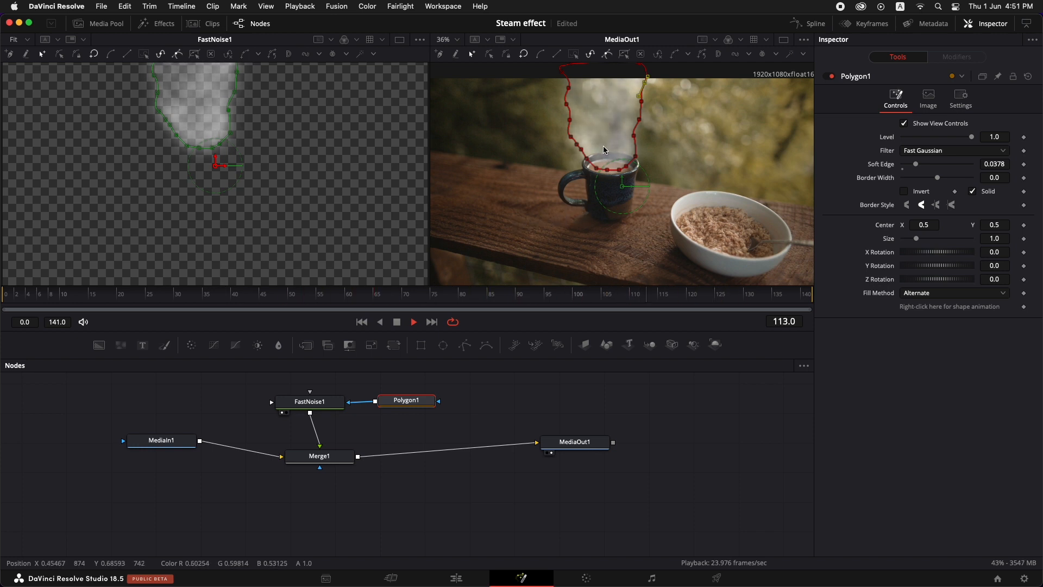
key("space")
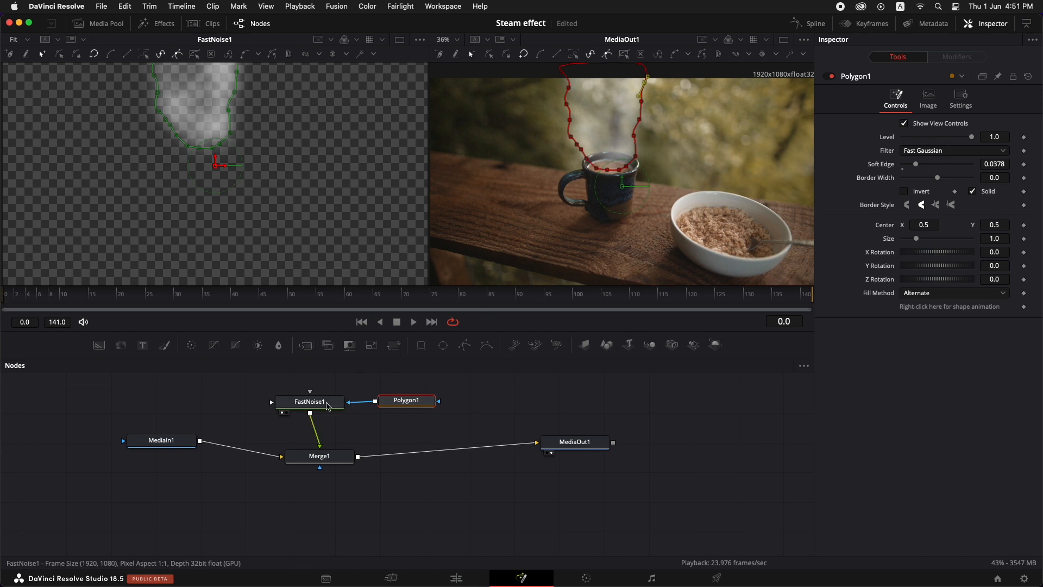
Keyframe the noise Center from Y 0.5 at frame 0 to Y 0.776 at frame 141 and preview the rising steam
left_click(308, 403)
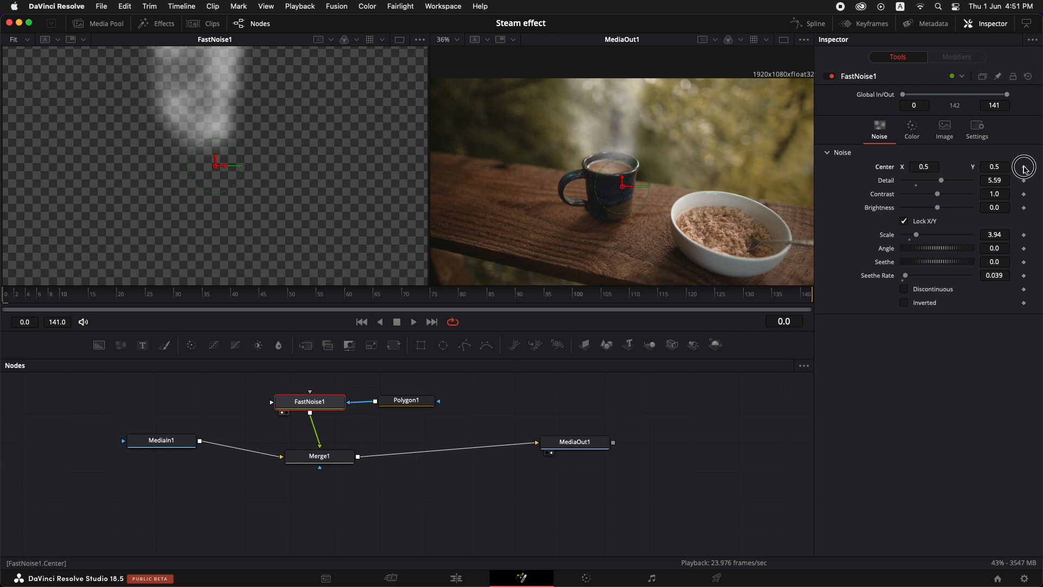
left_click(1024, 167)
left_click_drag(785, 303, 815, 299)
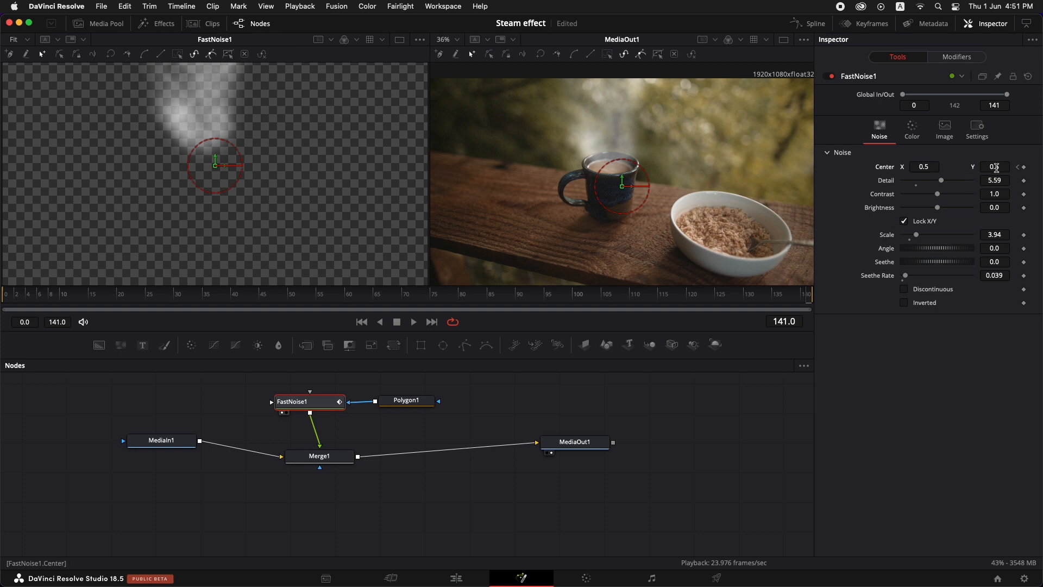
left_click_drag(996, 167, 1005, 167)
left_click_drag(559, 172, 640, 177)
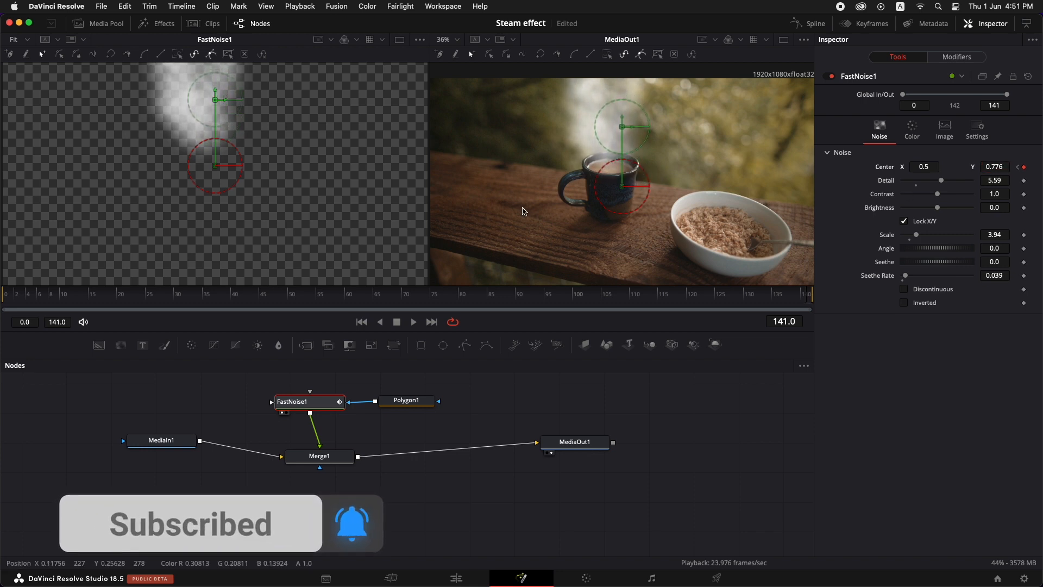
key("space")
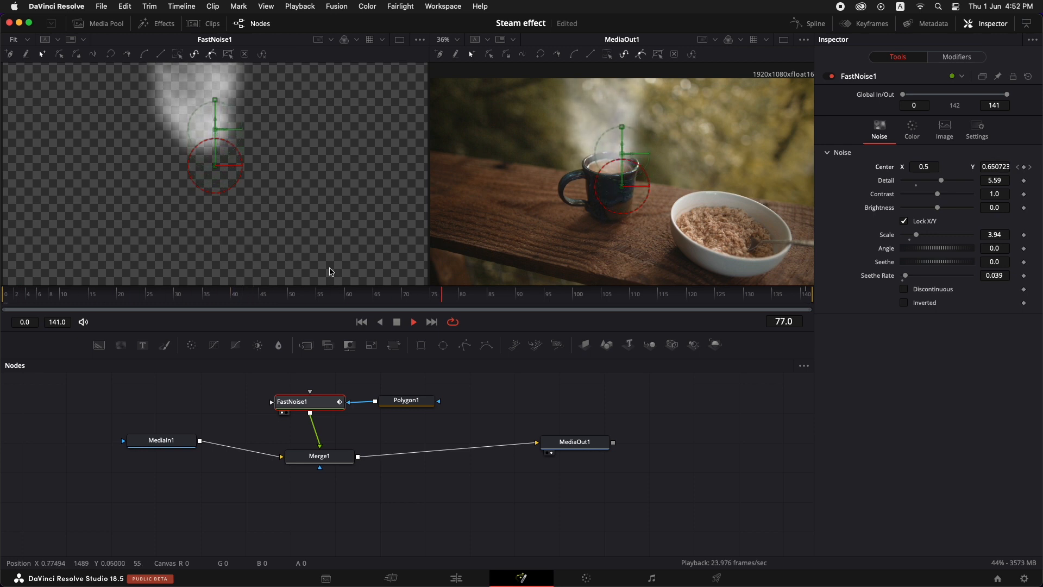
key("space")
Set the noise Detail to 7.87 and Brightness to -0.39, then play back the steam
left_click(325, 407)
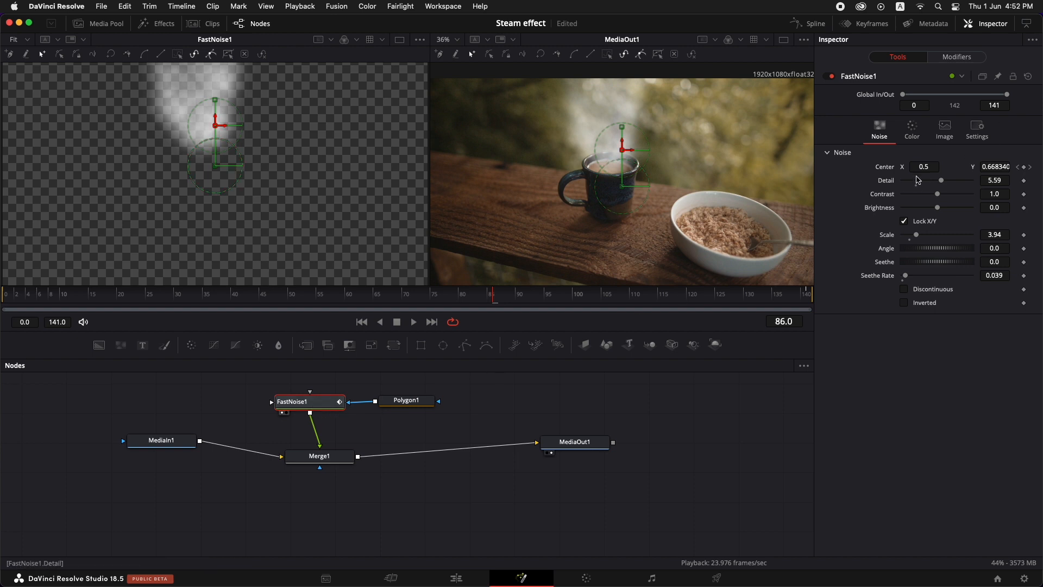
left_click_drag(943, 184, 925, 209)
key("space")
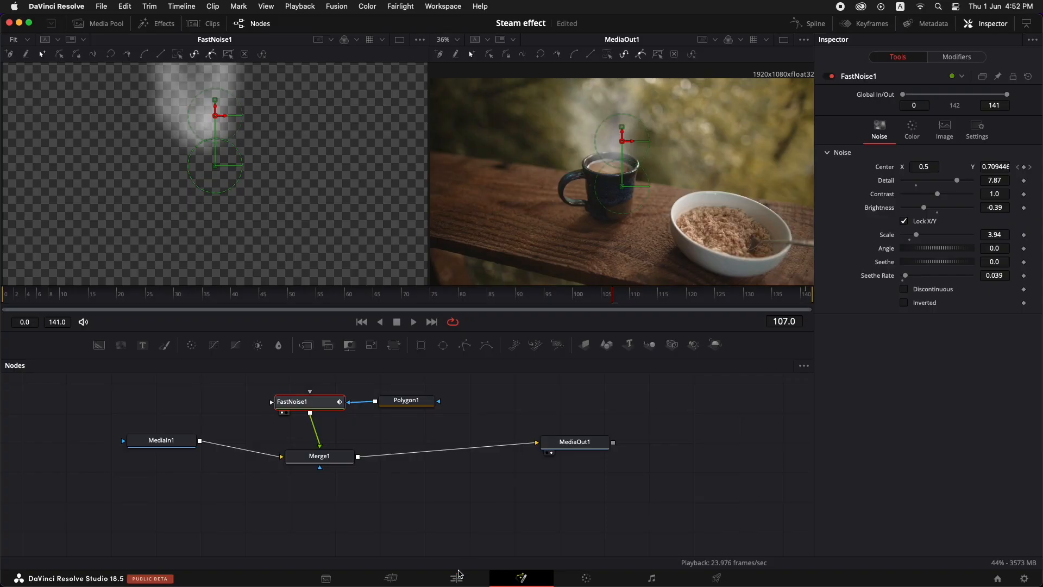
Return to the edit timeline and compare the cup-and-saucer clip with its colour grade bypassed and restored
left_click(457, 577)
left_click(513, 330)
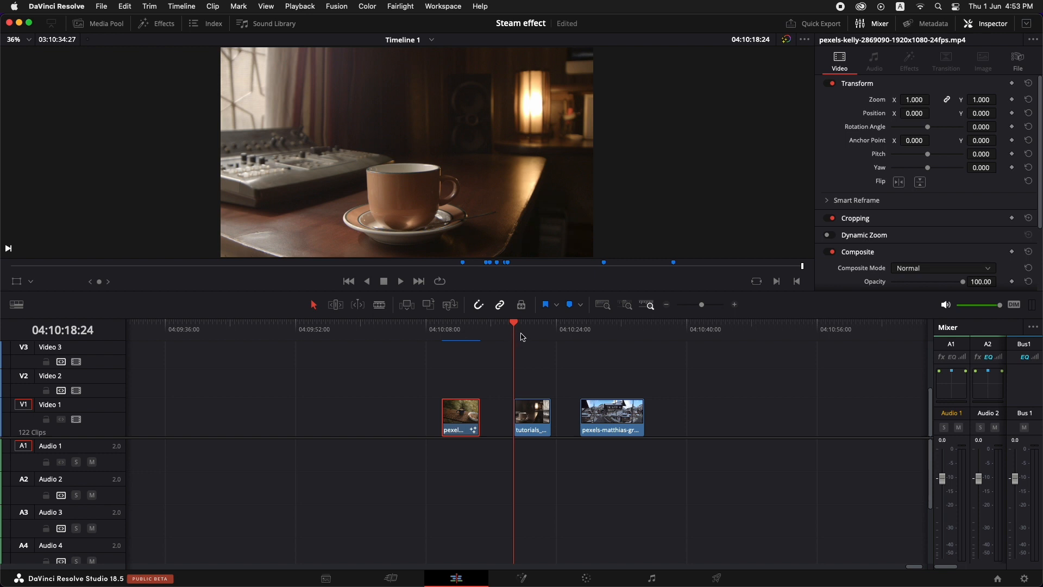
left_click(526, 334)
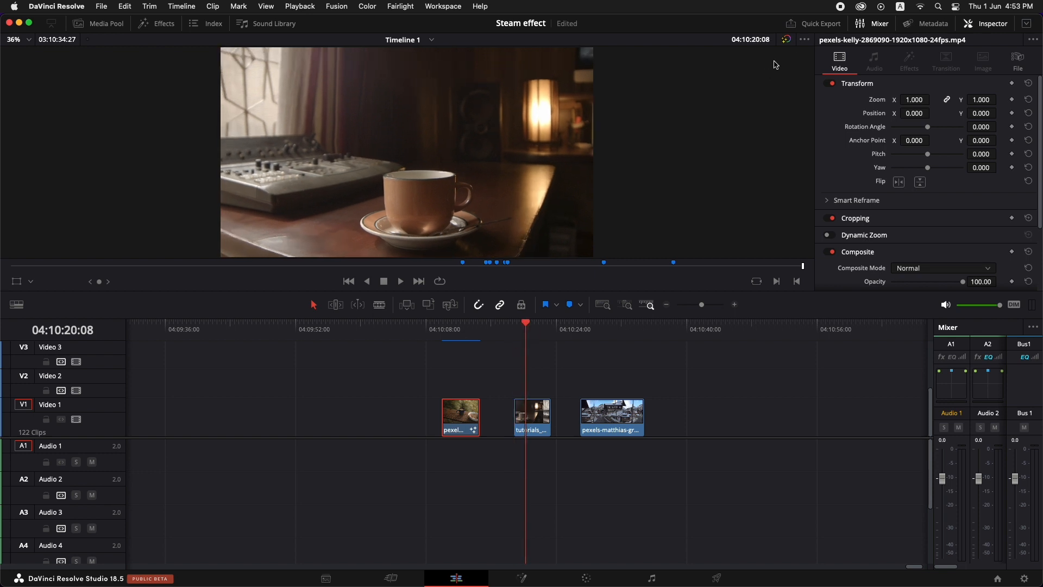
left_click(787, 40)
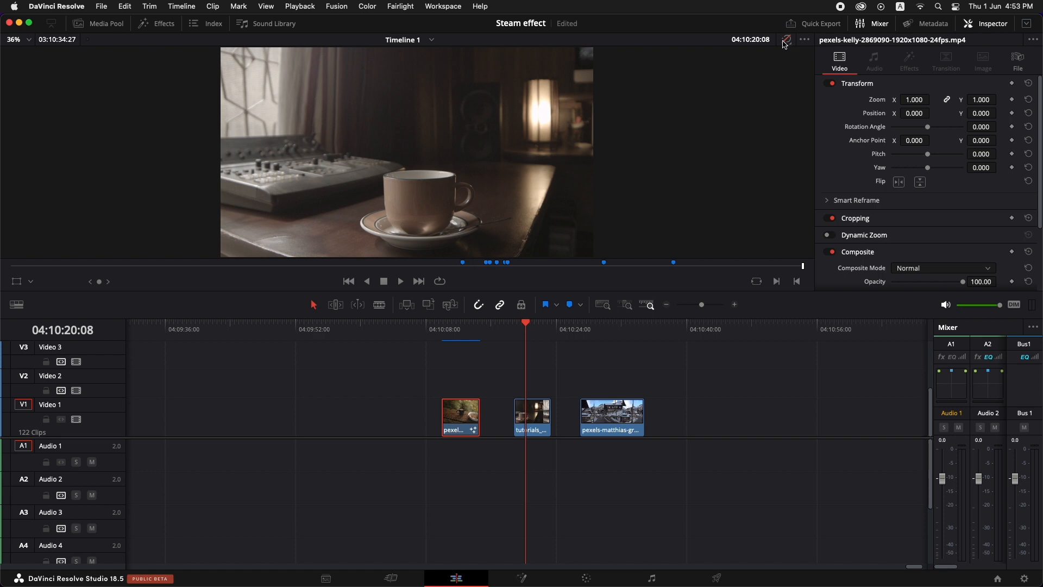
left_click(786, 41)
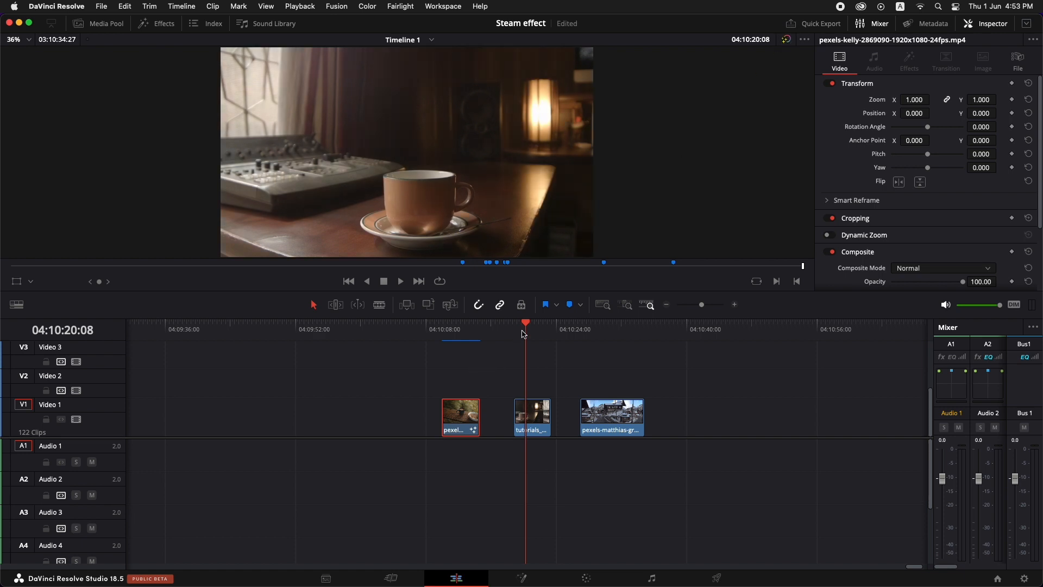
Park the playhead at the start of the cup-and-saucer clip and move the mug-and-bowl clip earlier on Video 1
key("Up")
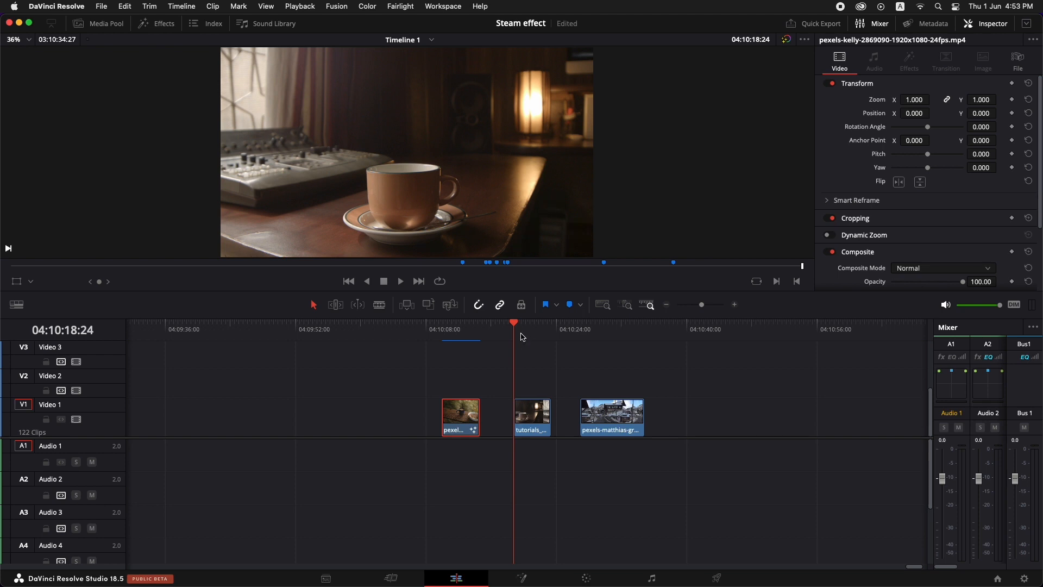
left_click_drag(521, 337, 515, 334)
left_click_drag(466, 422, 434, 422)
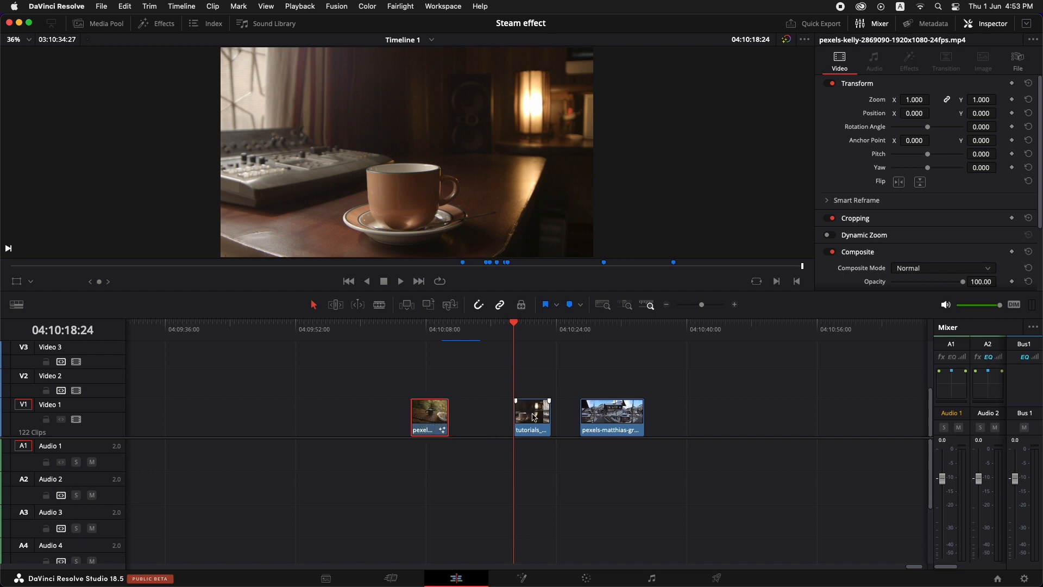
Select the cup-and-saucer clip on Video 1 and open it as a Fusion composition
left_click(534, 417)
right_click(534, 418)
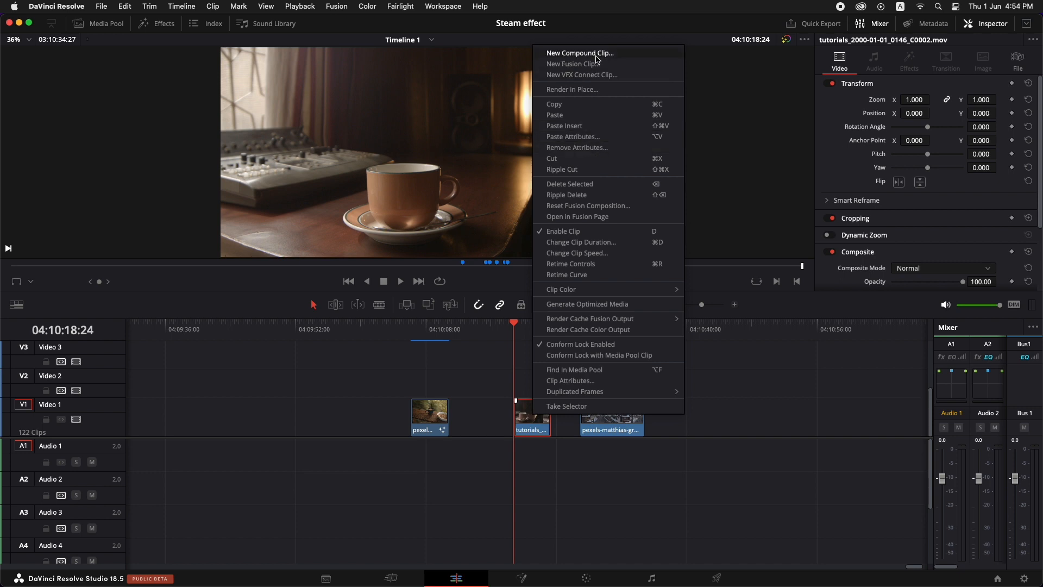
left_click(517, 336)
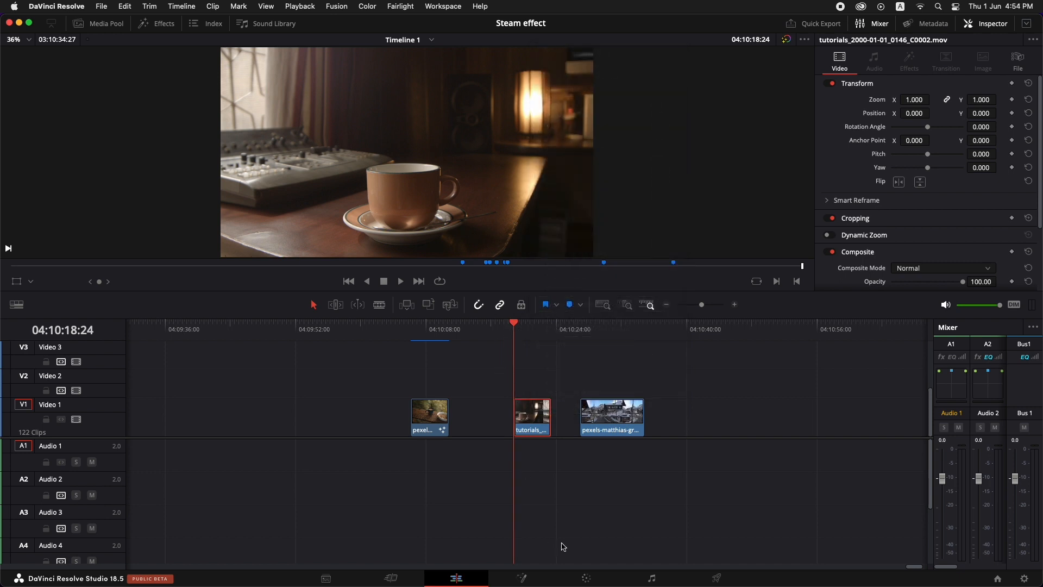
key("shift+5")
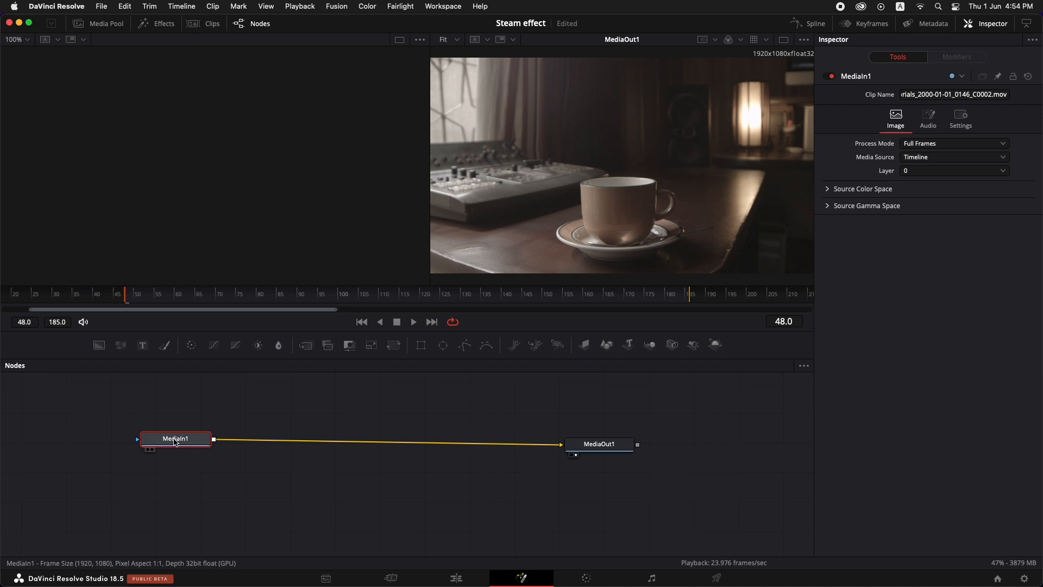
Play the cup-and-saucer clip to review its camera movement and return the playhead to frame 48
key("space")
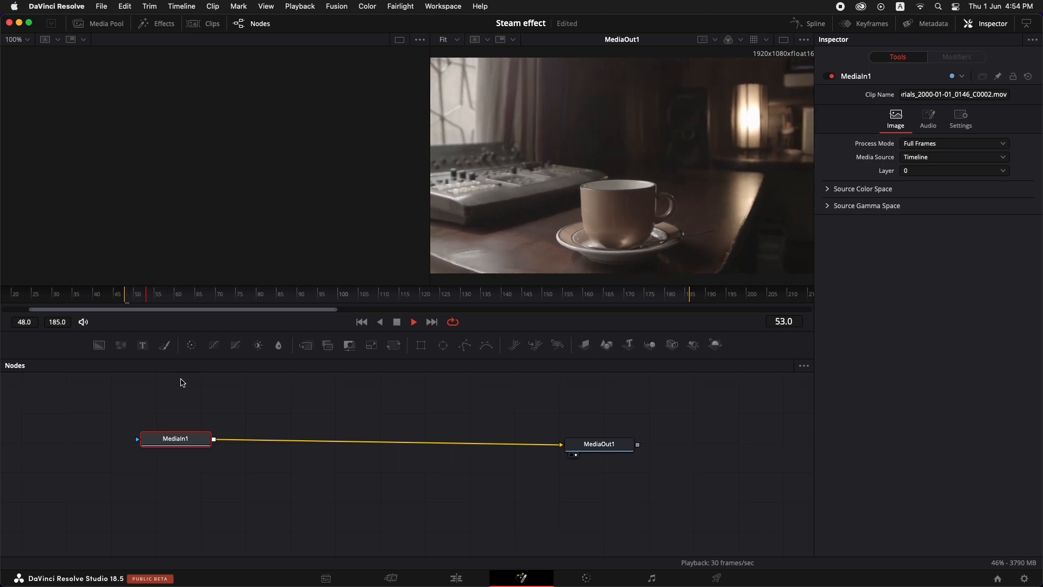
key("space")
left_click(132, 297)
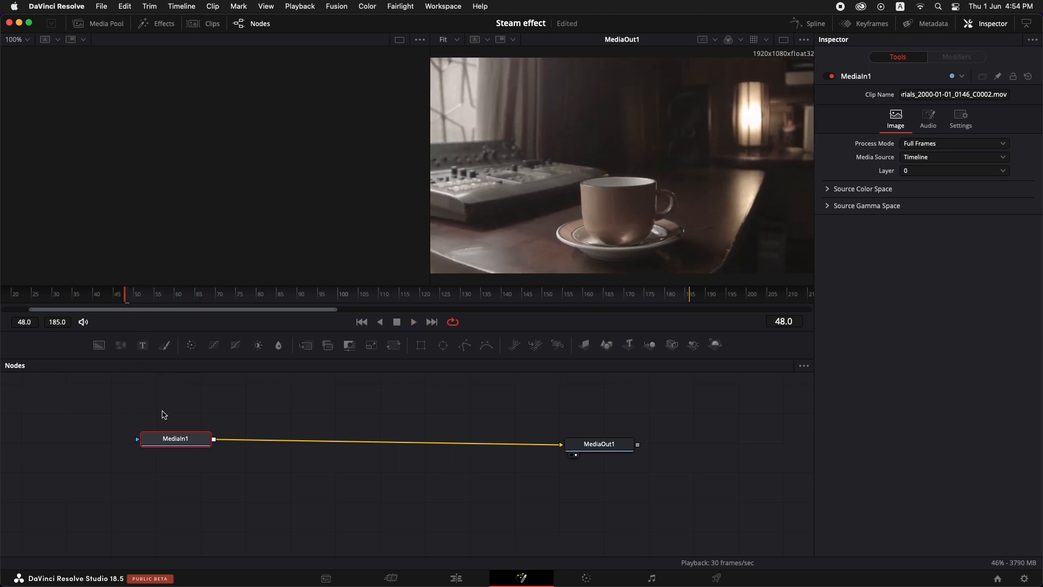
Insert a Tracker node directly after MediaIn1
left_click(184, 439)
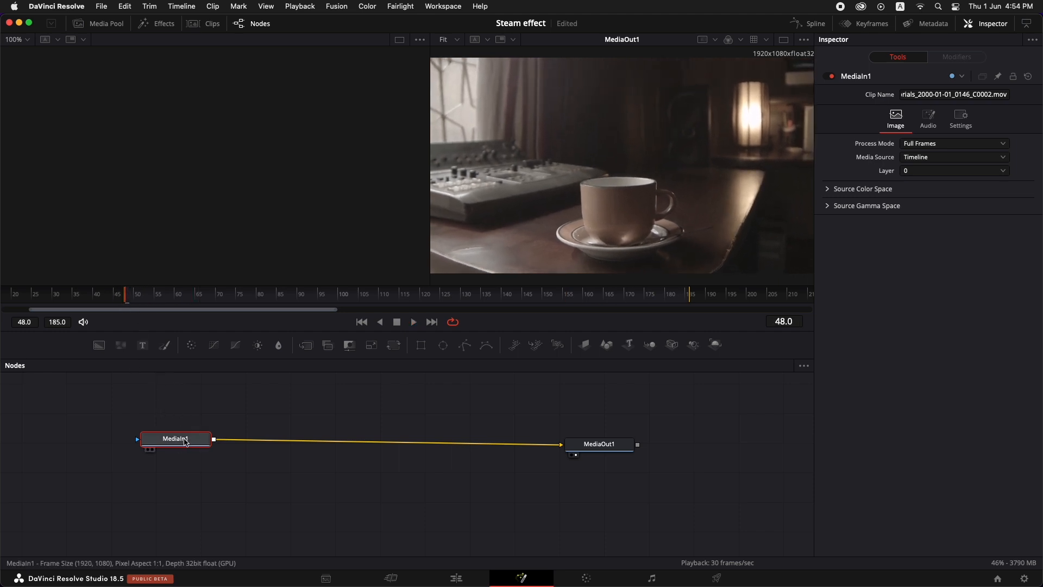
key("shift+space")
type("transfo")
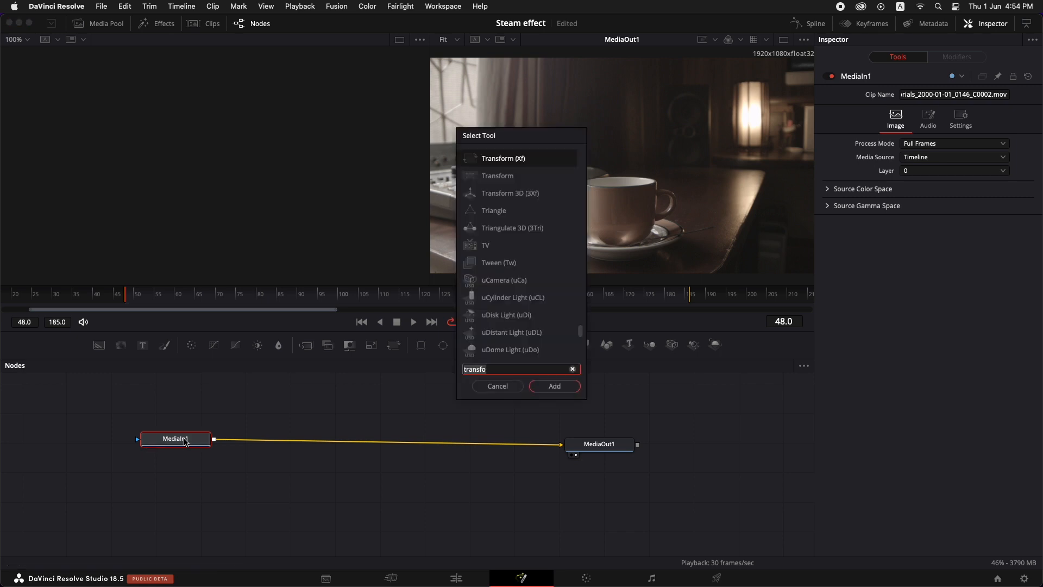
key("BackSpace")
key("BackSpace")
key("BackSpace")
key("BackSpace")
key("BackSpace")
left_click(555, 387)
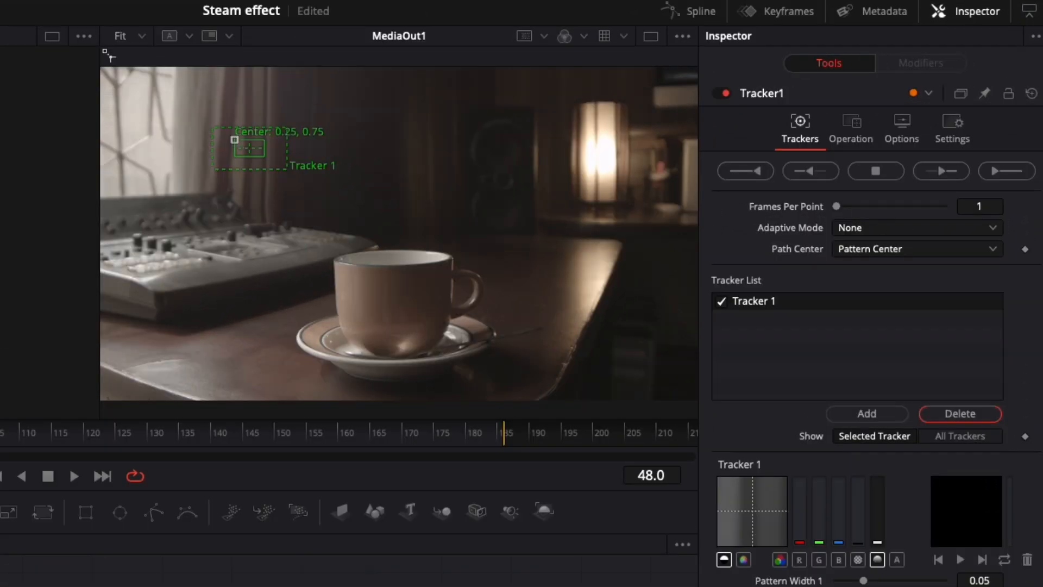
Place the tracker on the spoon beside the cup, enlarging its pattern to about 0.075 × 0.111 and search area to about 0.160 × 0.212
left_click_drag(519, 110, 647, 224)
left_click_drag(437, 325, 438, 326)
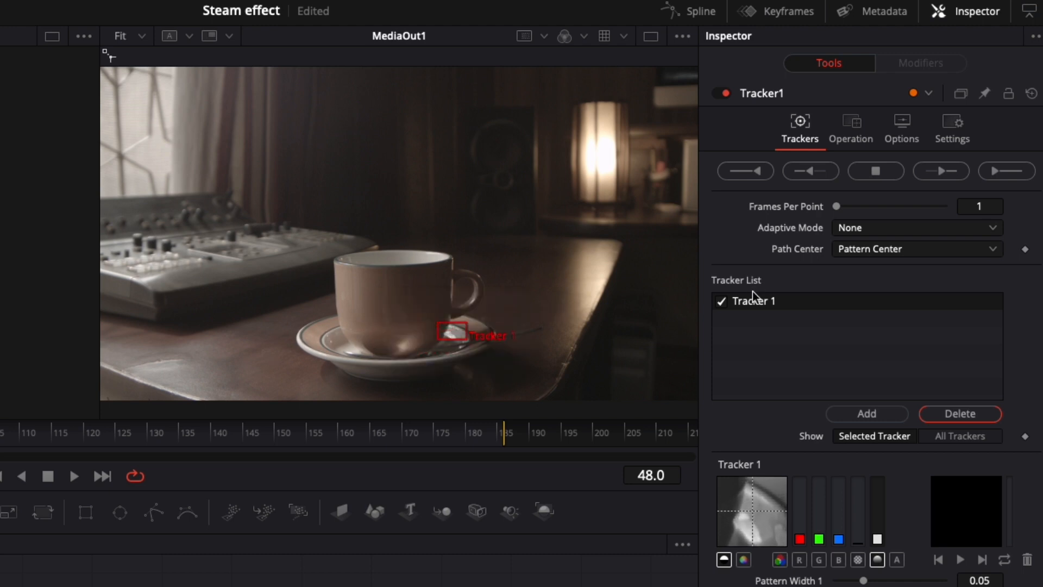
left_click_drag(468, 339, 474, 349)
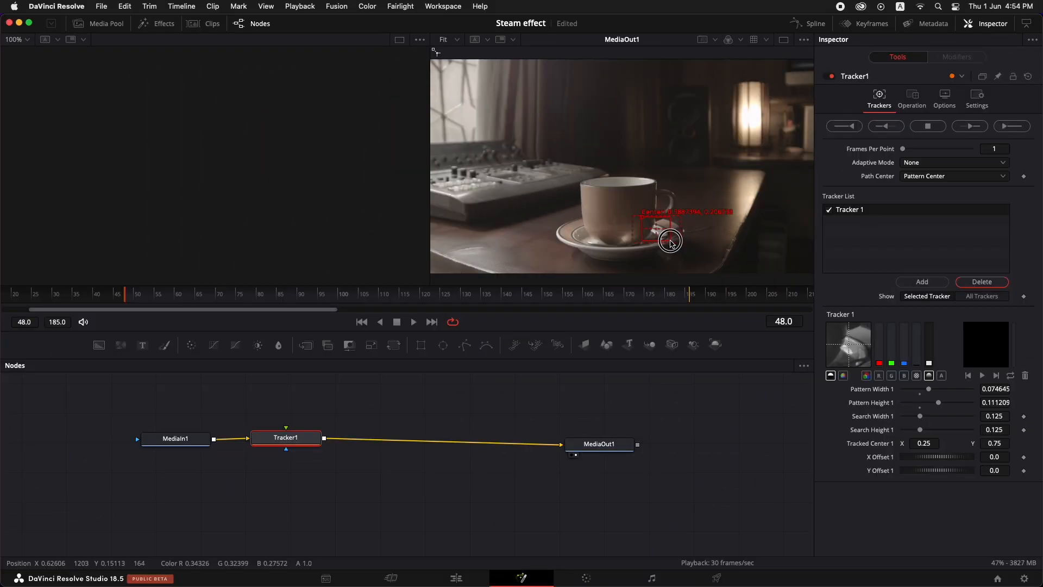
left_click_drag(671, 241, 691, 249)
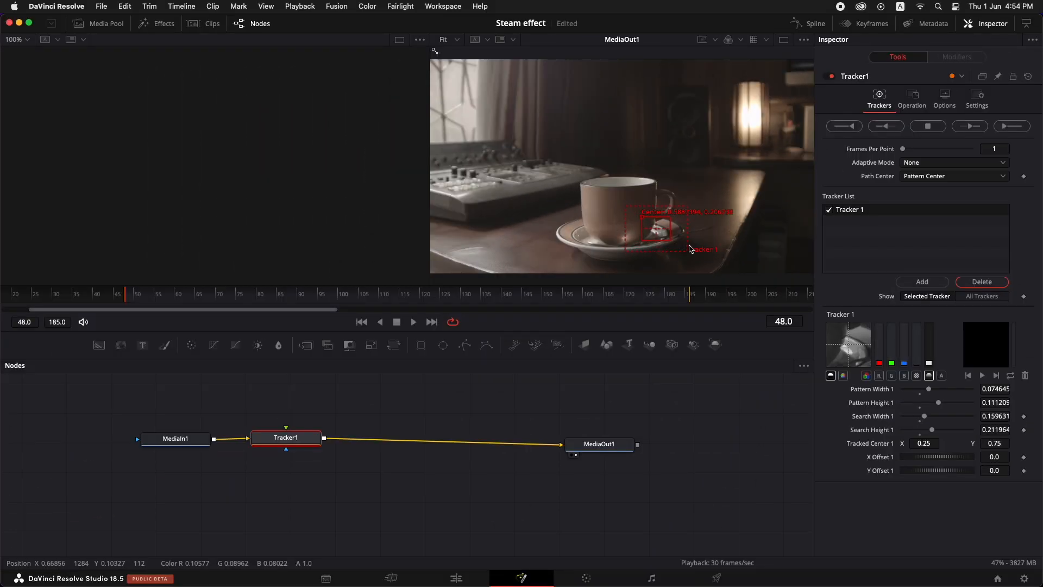
Track the pattern forward from frame 48 to the end of the clip and play back the track
left_click(970, 126)
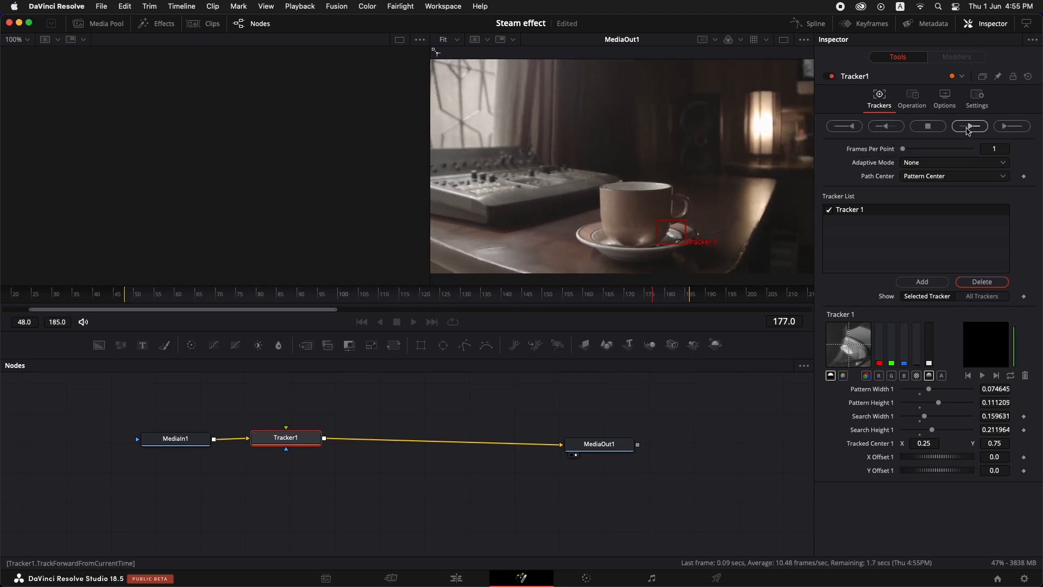
left_click(613, 322)
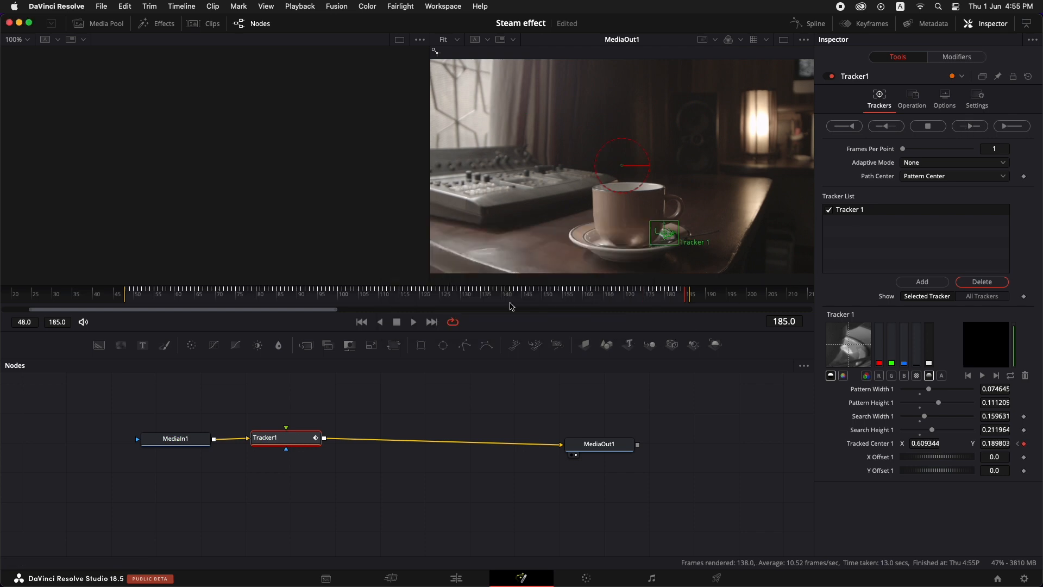
left_click_drag(211, 301, 124, 301)
key("space")
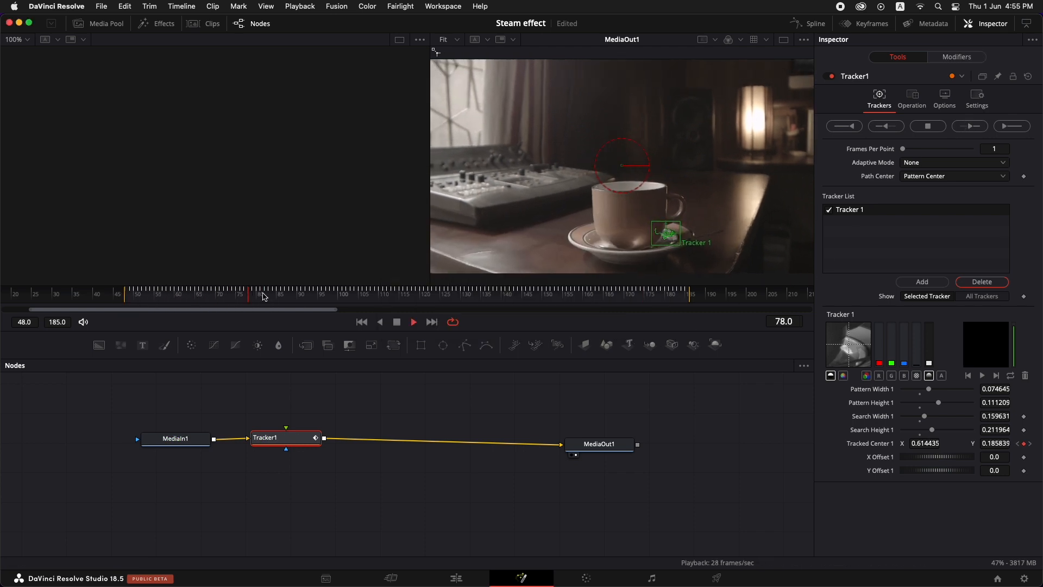
key("space")
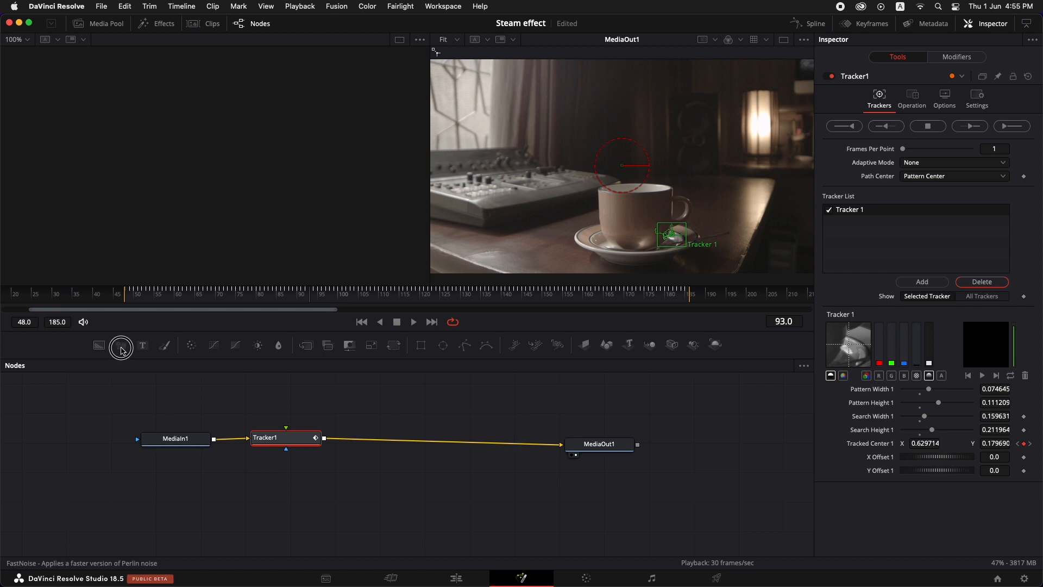
Add a FastNoise node as Tracker1's foreground, show it in the empty viewer and align it above the tracker node
left_click_drag(121, 345, 296, 432)
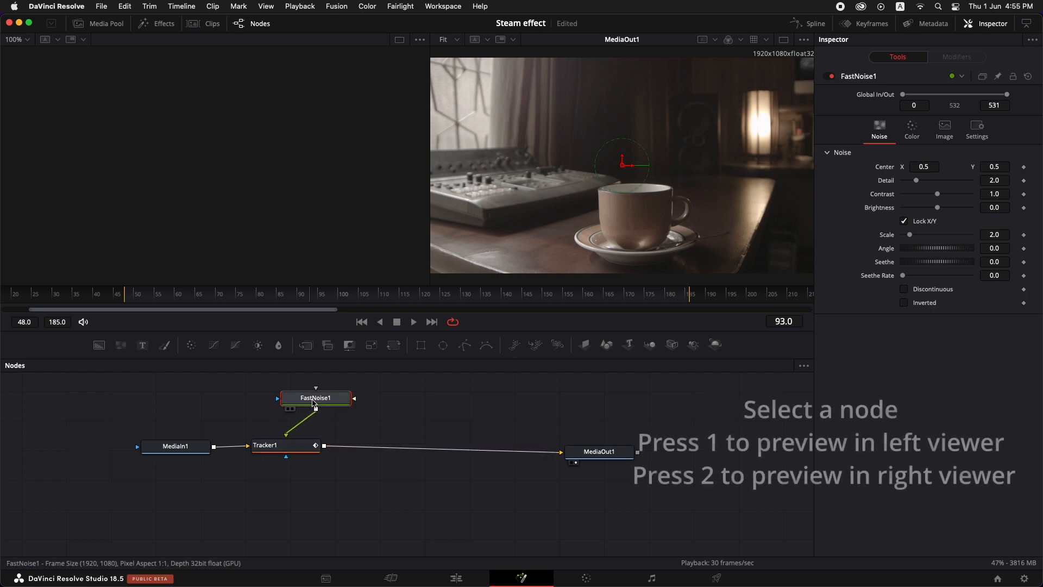
key("1")
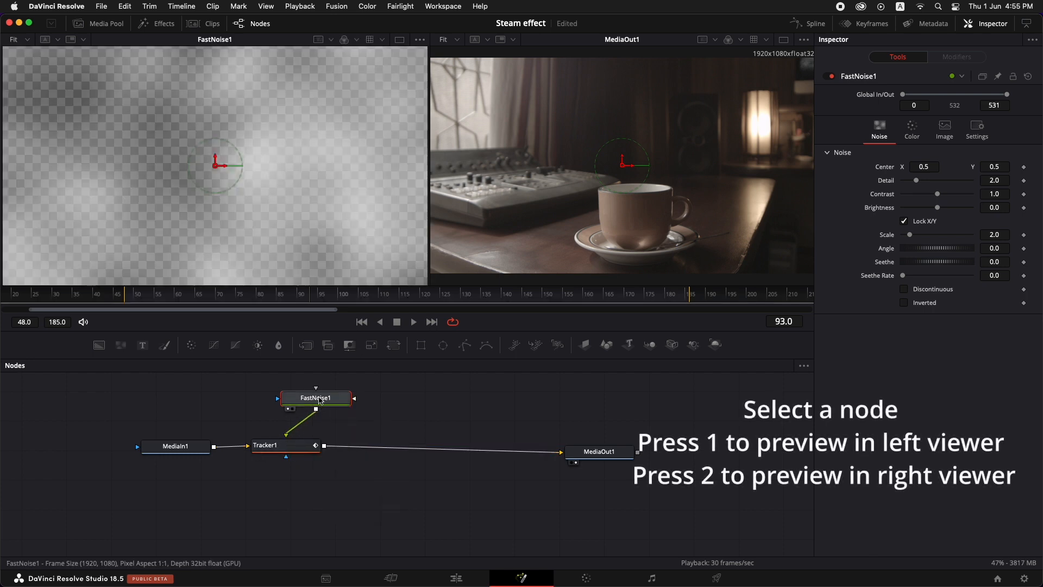
left_click_drag(320, 400, 286, 403)
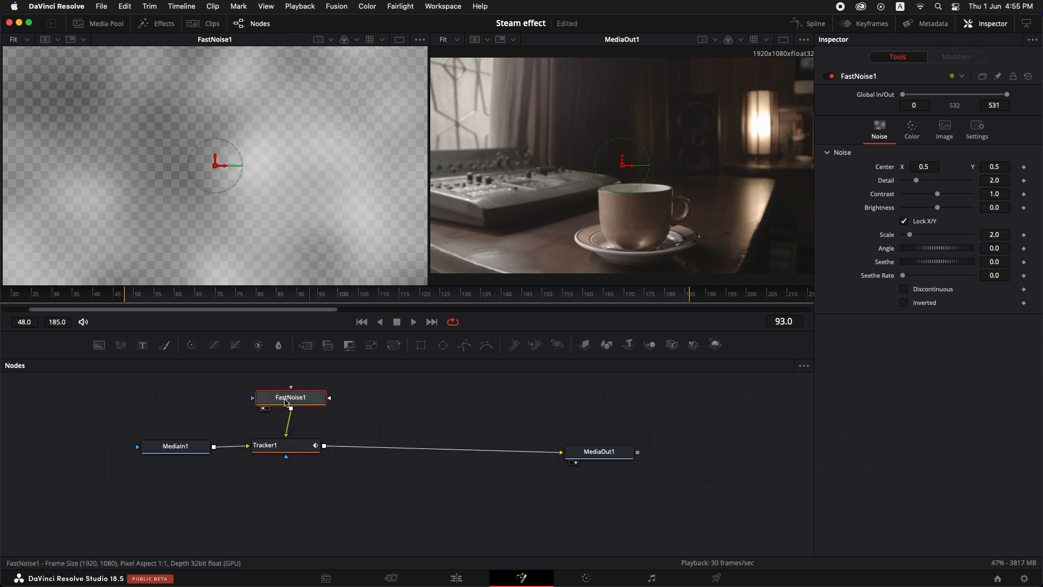
Set Tracker1's operation to Match Move and scrub the clip to check how the noise follows the camera
left_click(285, 447)
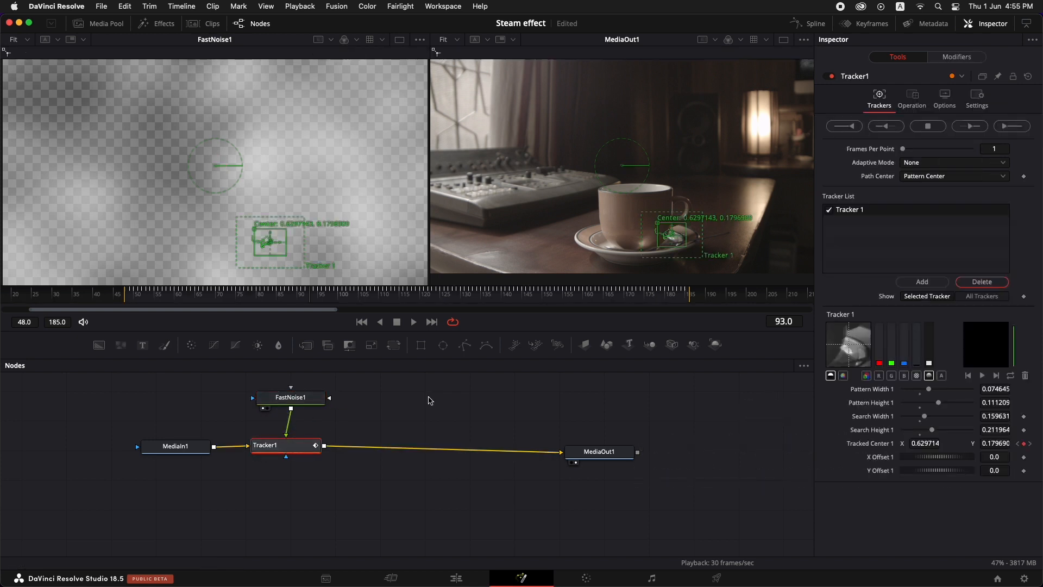
left_click(912, 101)
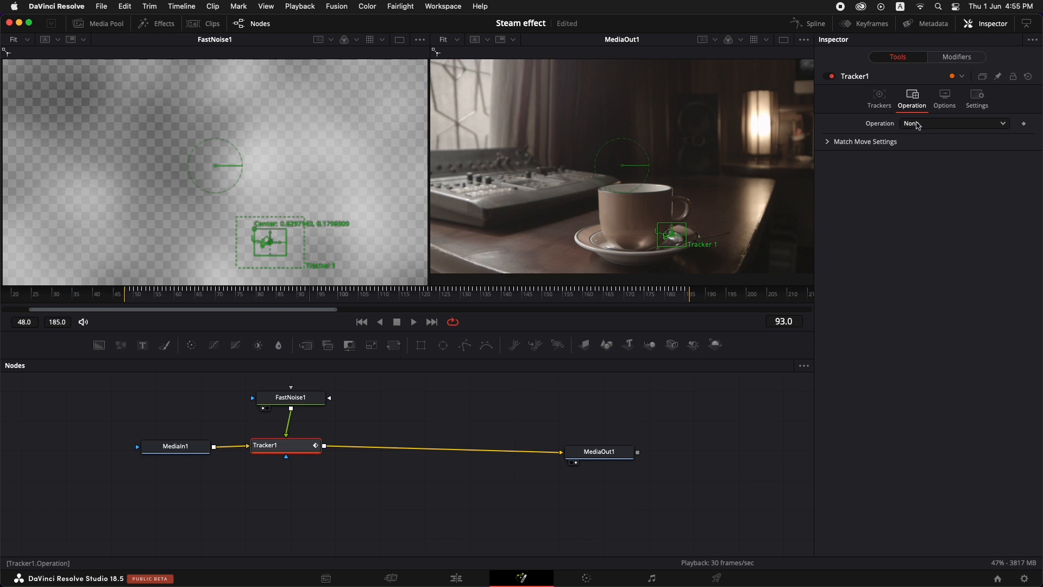
left_click(918, 124)
left_click(933, 152)
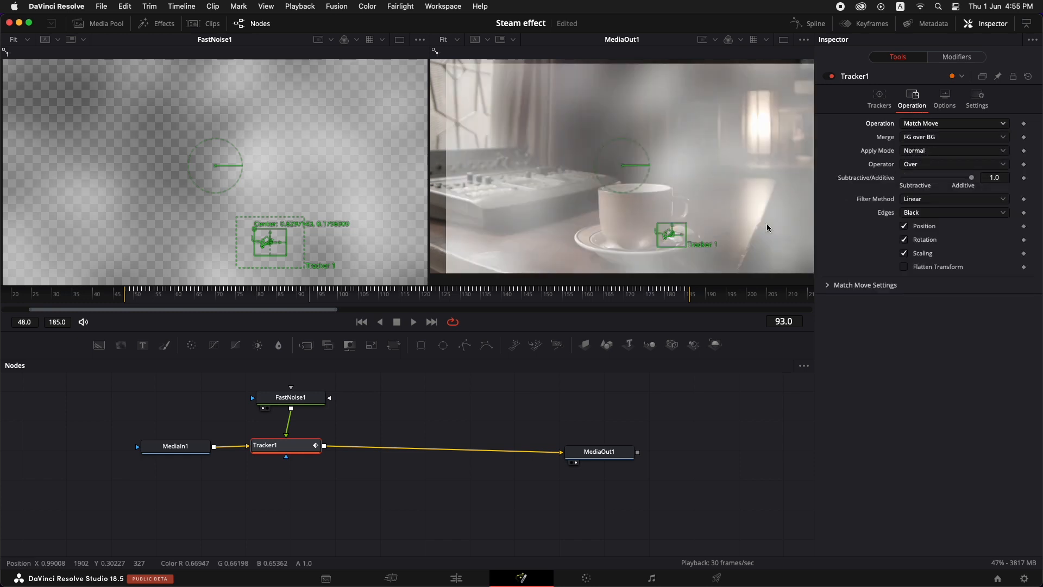
left_click_drag(197, 299, 576, 304)
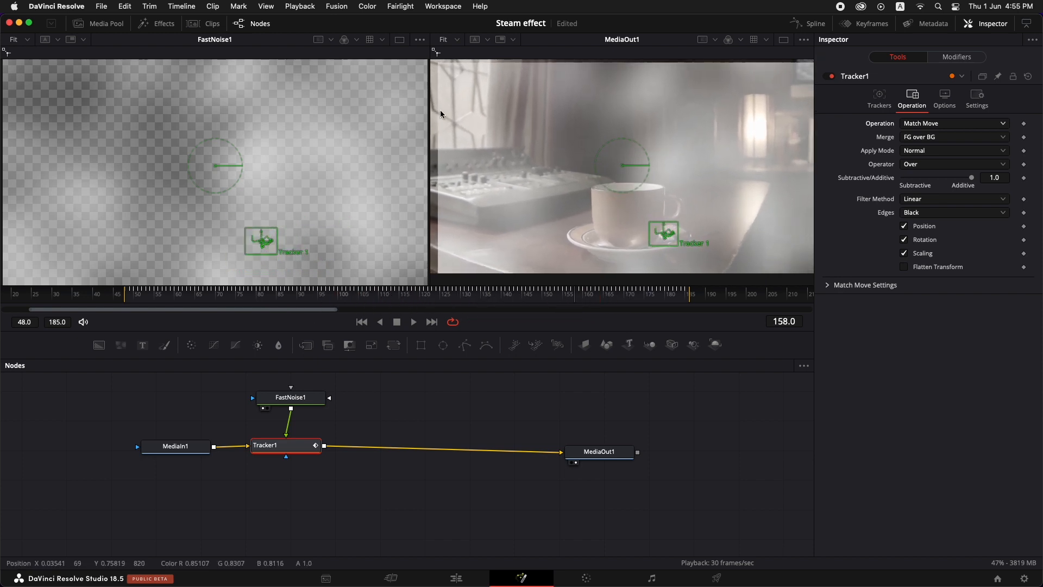
left_click_drag(582, 298, 129, 299)
Insert a Transform node between FastNoise1 and Tracker1
left_click_drag(299, 399, 288, 395)
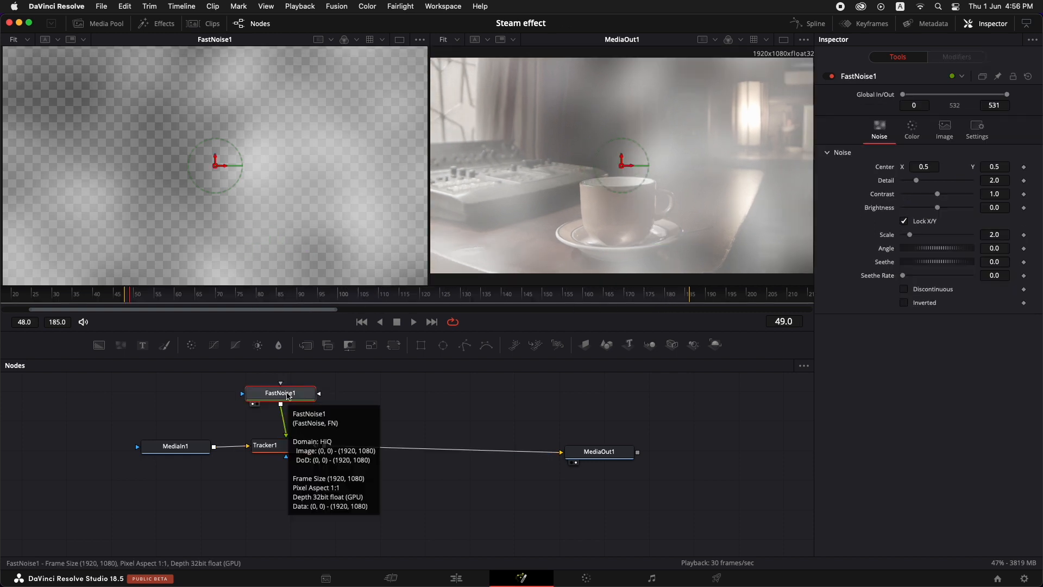
key("shift+space")
type("tran")
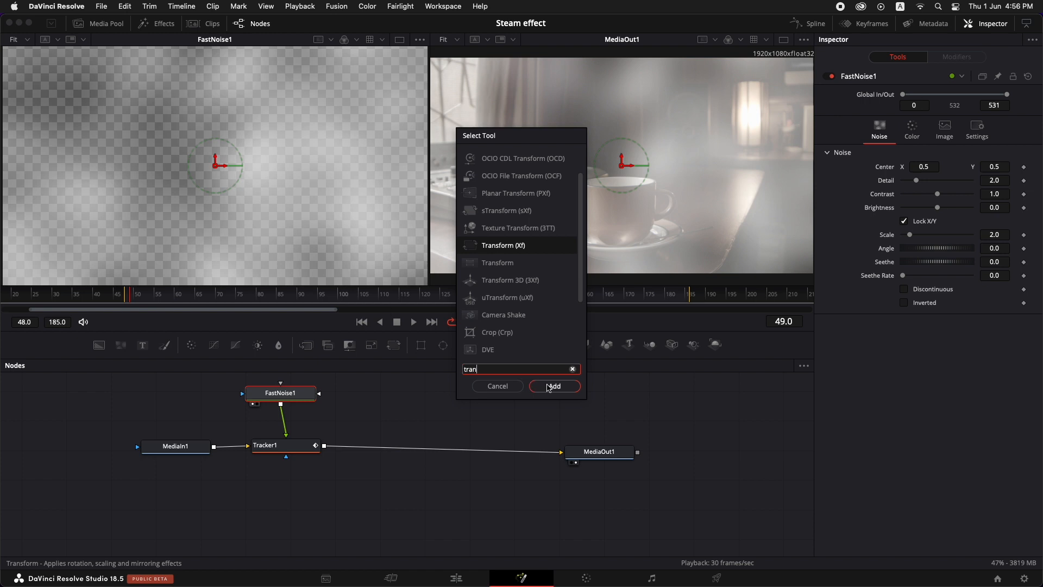
left_click(553, 386)
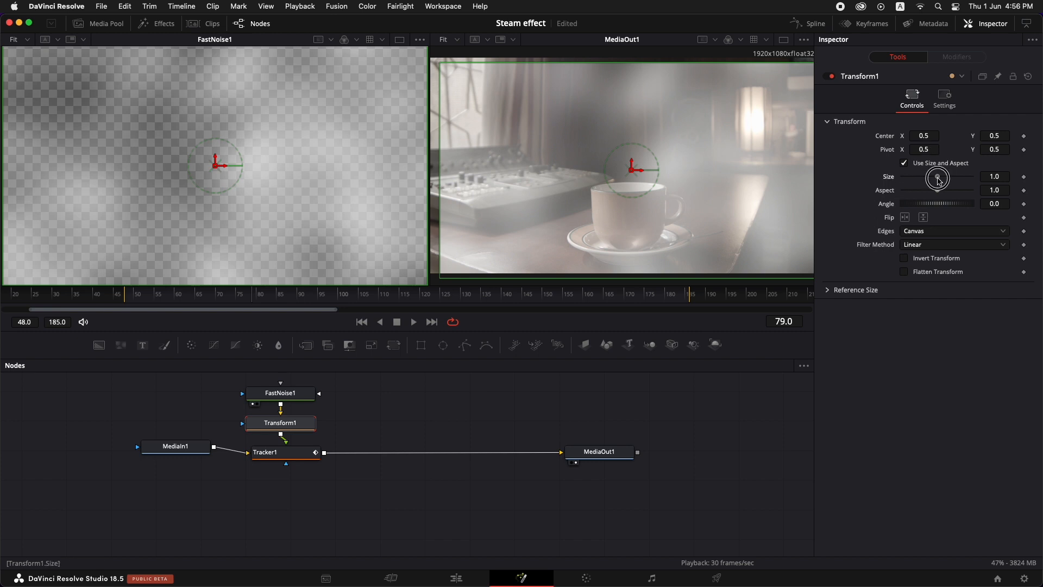
Set the Transform size to 1.101 and scrub the clip to check that the noise covers the frame edges
left_click_drag(938, 179, 938, 179)
left_click_drag(1001, 177, 1010, 180)
left_click_drag(187, 300, 363, 303)
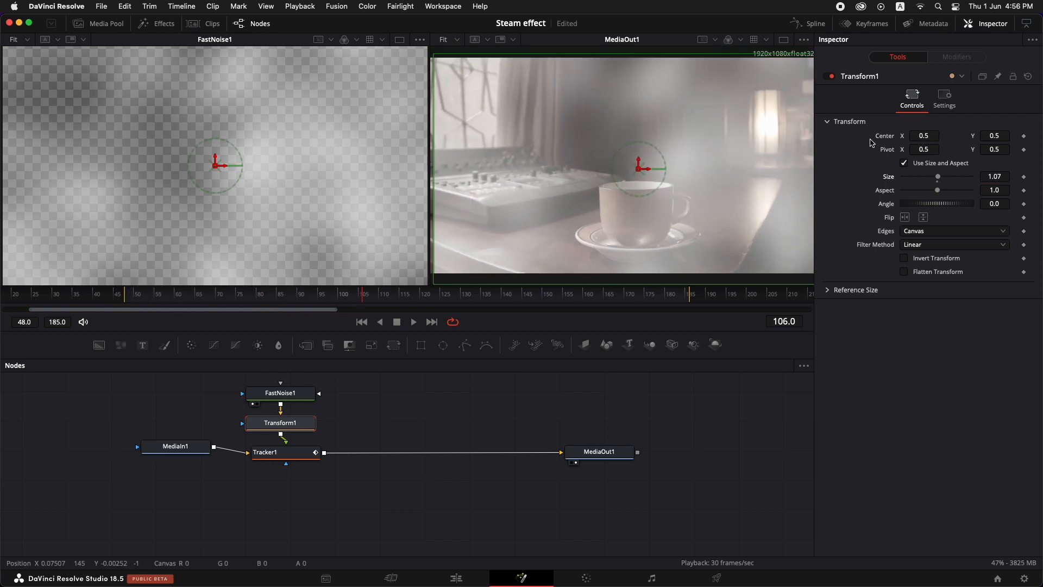
left_click_drag(993, 177, 1006, 176)
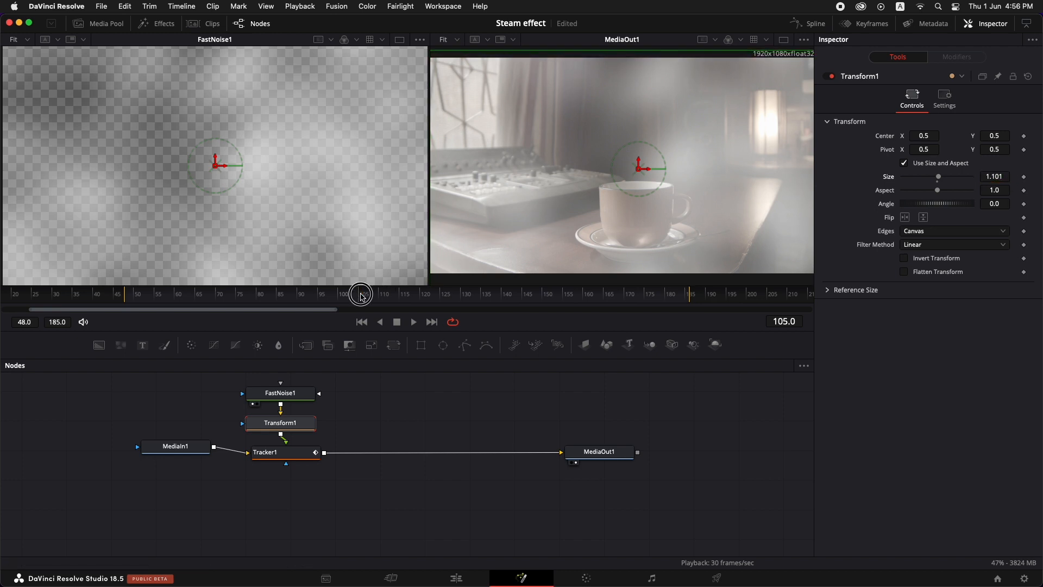
left_click_drag(361, 296, 691, 314)
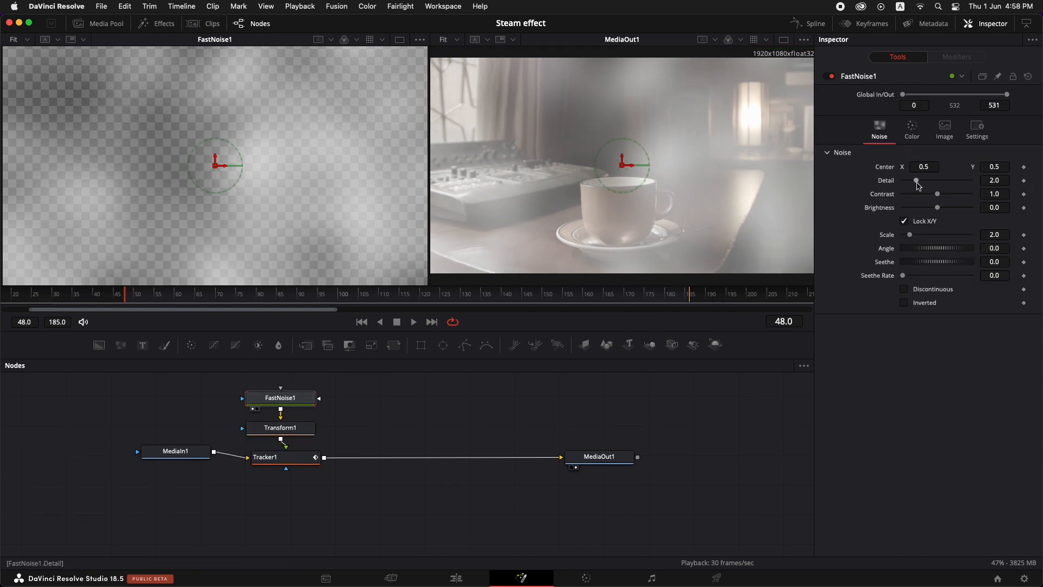
Set FastNoise1's Detail to 5.28 and Scale to 3.31, play back the noise and return to frame 48
left_click_drag(919, 185, 942, 186)
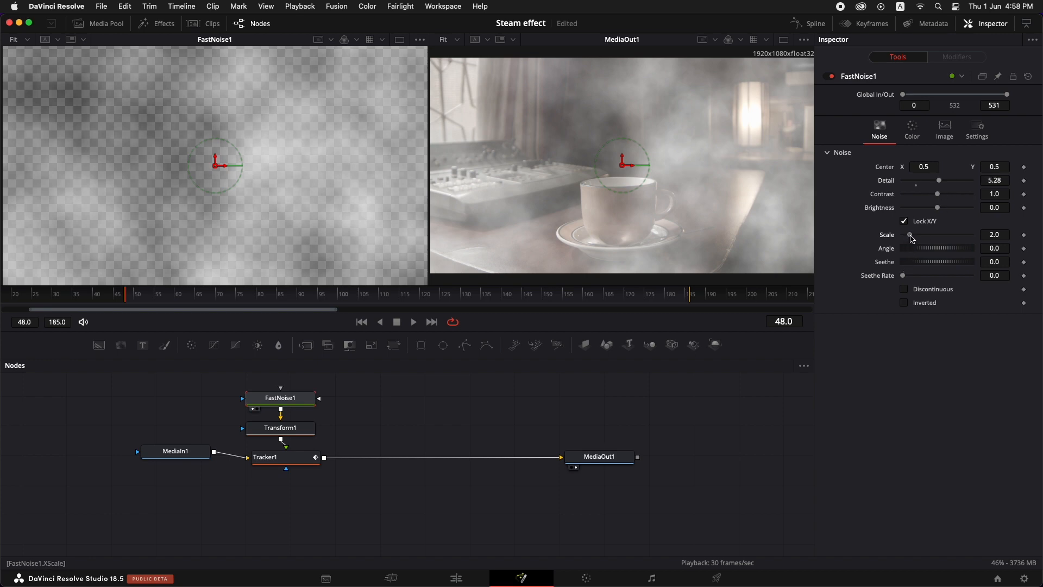
mouse_move(911, 237)
left_mouse_down()
mouse_move(925, 237)
mouse_move(916, 242)
left_mouse_up()
key("space")
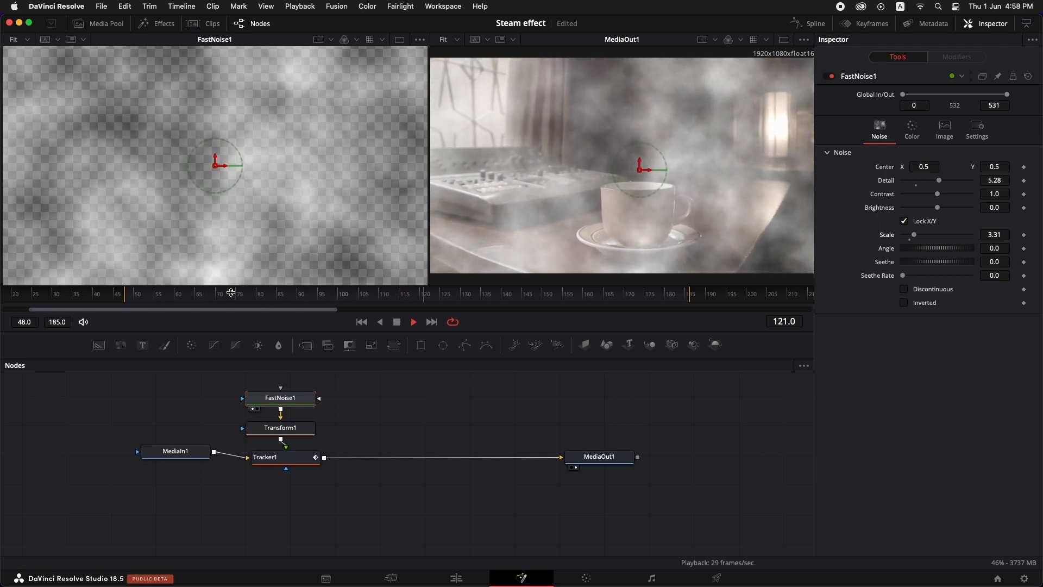
left_click(136, 299)
left_click_drag(137, 299, 128, 300)
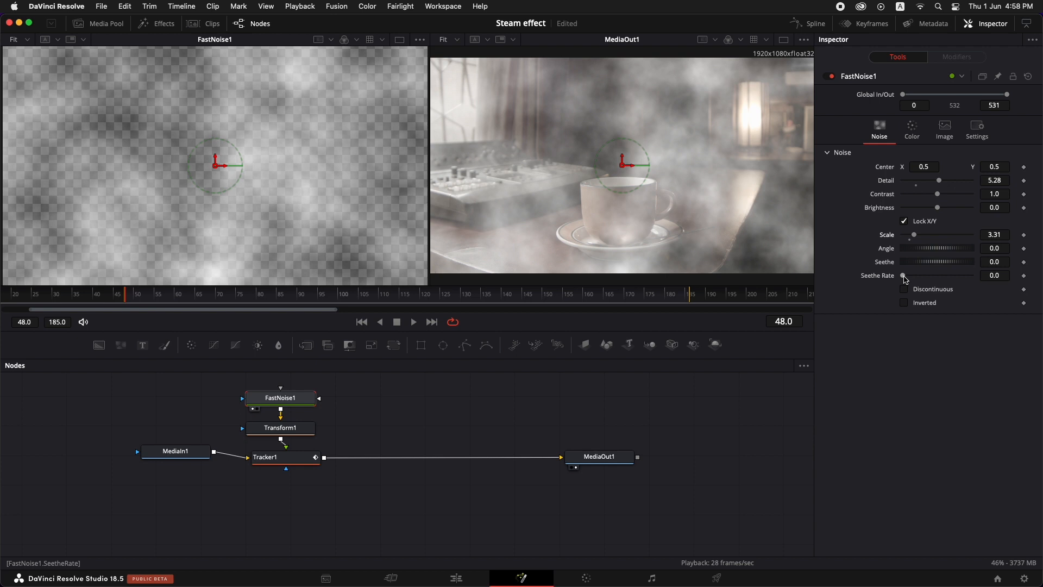
Set FastNoise1's Seethe Rate to 0.024 and play back the moving noise
left_click_drag(905, 279, 907, 280)
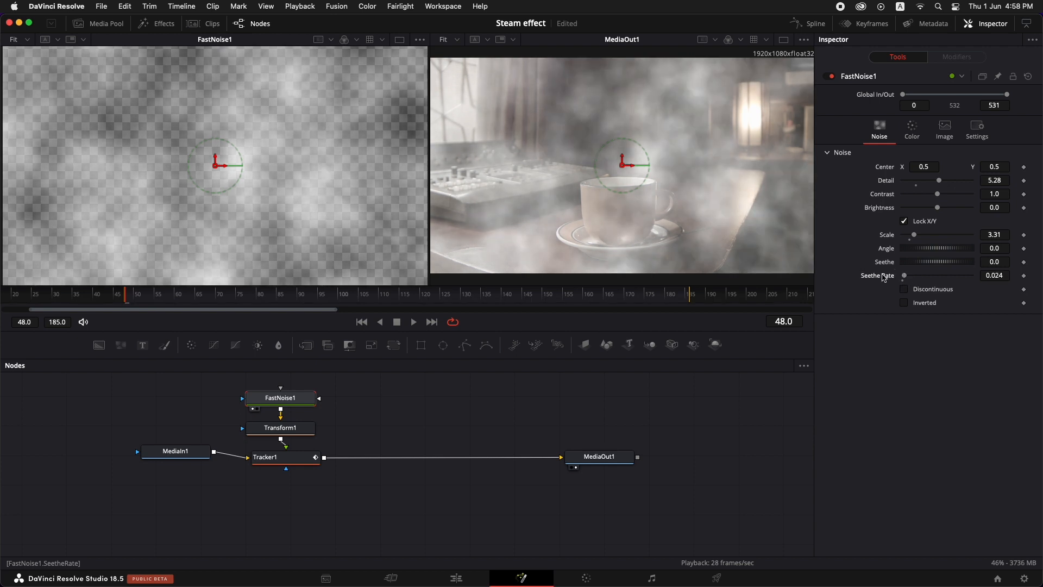
key("space")
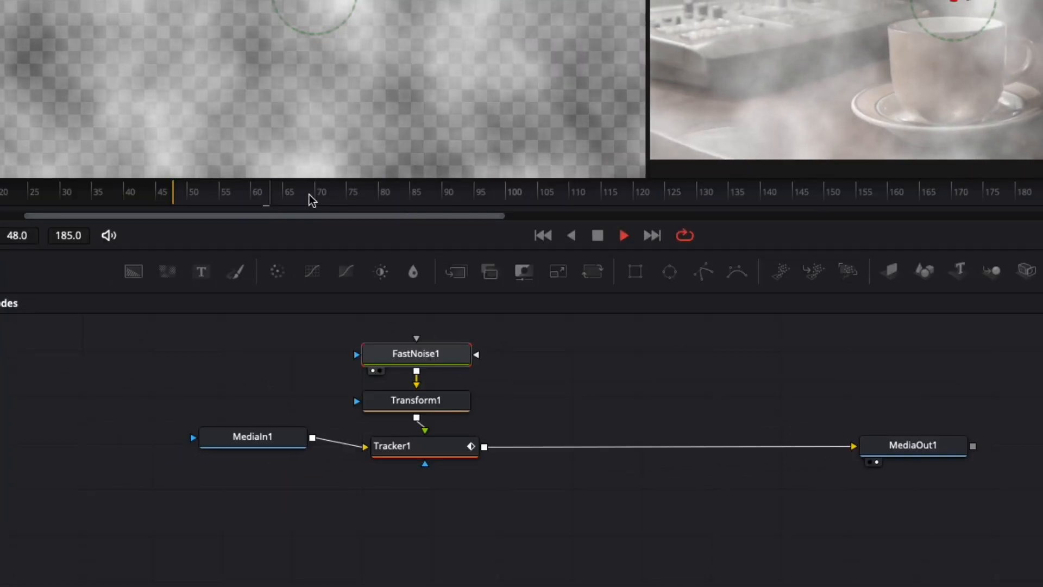
key("space")
Add a Polygon node as FastNoise1's mask and draw a closed steam-shaped outline from the cup's rim to above the frame
left_click_drag(704, 273, 592, 356)
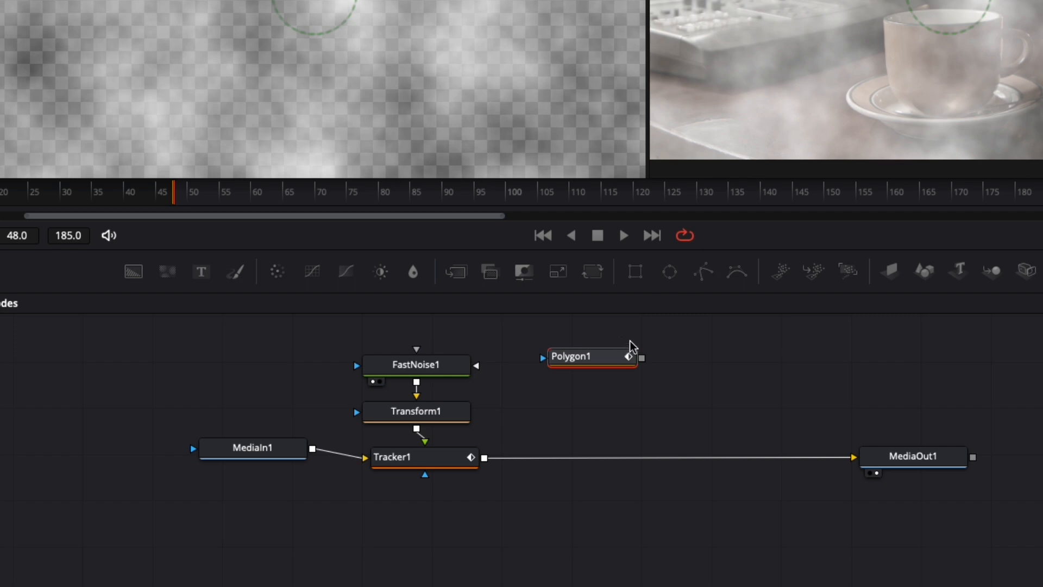
left_click_drag(642, 358, 389, 373)
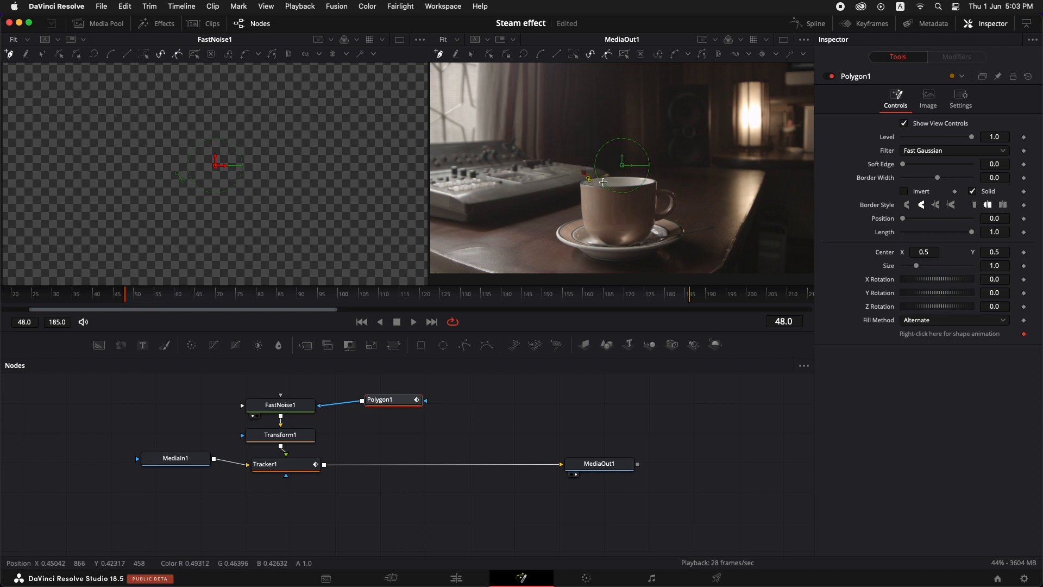
mouse_move(647, 181)
left_mouse_down()
mouse_move(667, 85)
mouse_move(670, 95)
mouse_move(607, 74)
mouse_move(545, 87)
mouse_move(579, 209)
left_mouse_up()
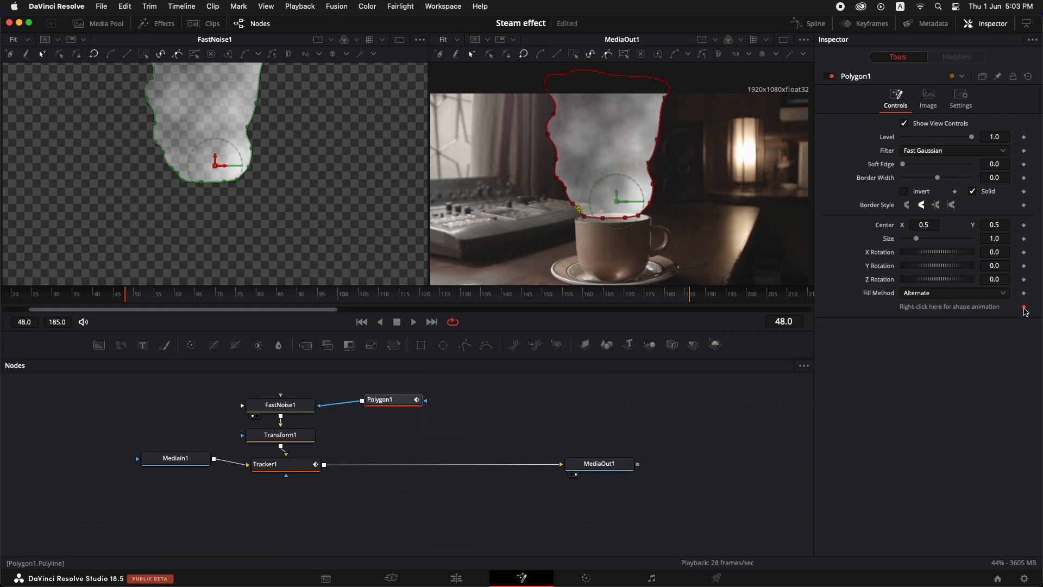
Remove the polygon's shape keyframe and refine the outline points along the steam's edge on the cup-handle side
left_click_drag(649, 164, 664, 137)
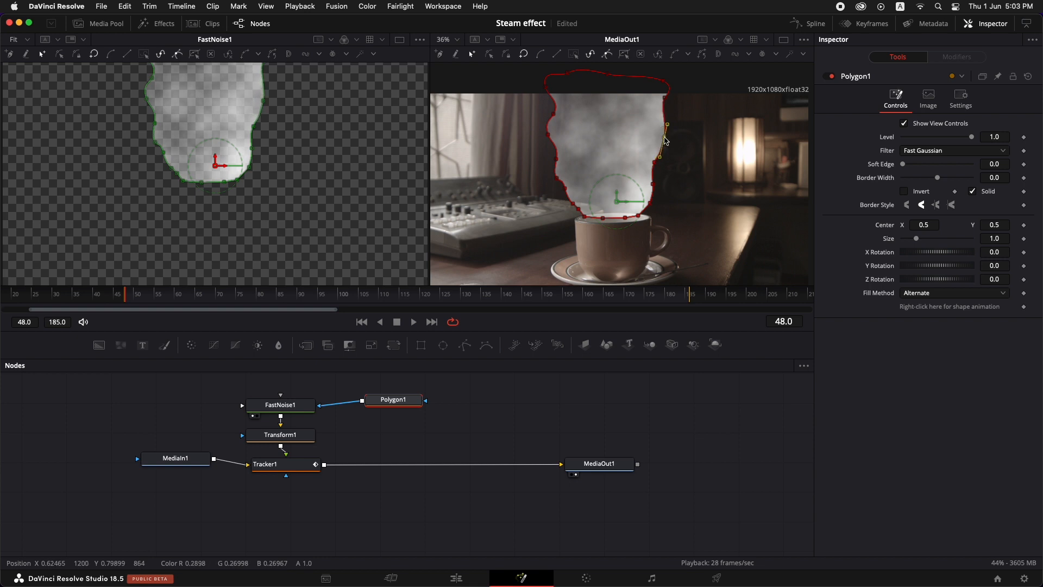
left_click_drag(653, 184, 648, 183)
left_click_drag(650, 203, 643, 202)
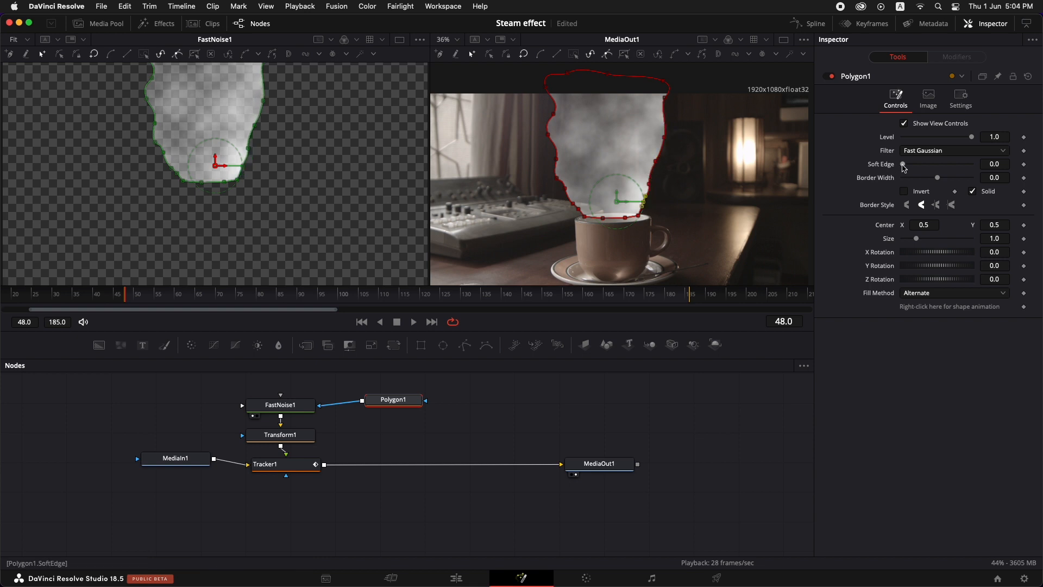
Set Polygon1's Soft Edge to 0.0331, and set FastNoise1's Contrast to 0.69 and Brightness to -0.52
left_click_drag(904, 166, 916, 168)
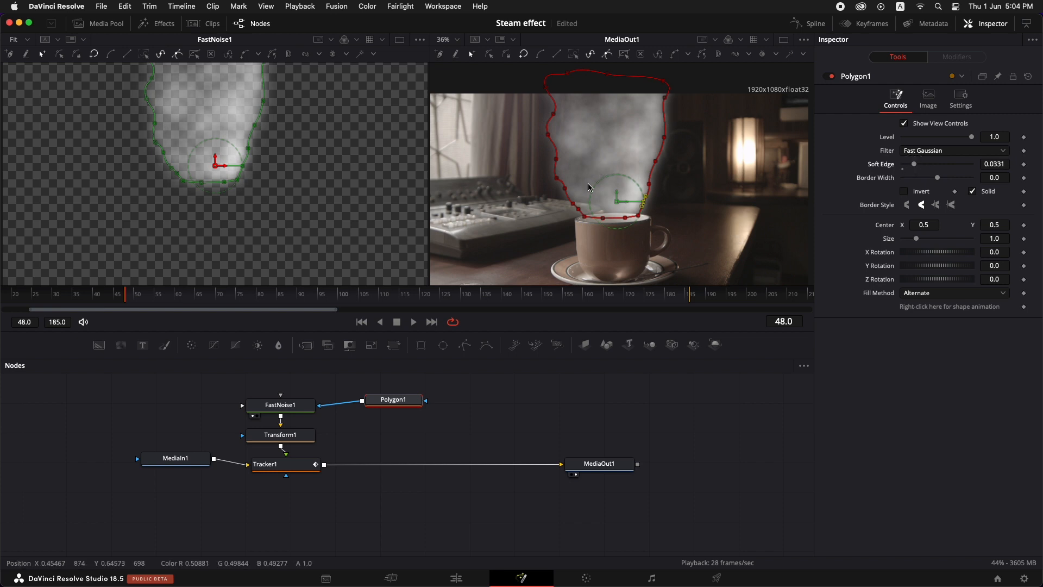
left_click(300, 412)
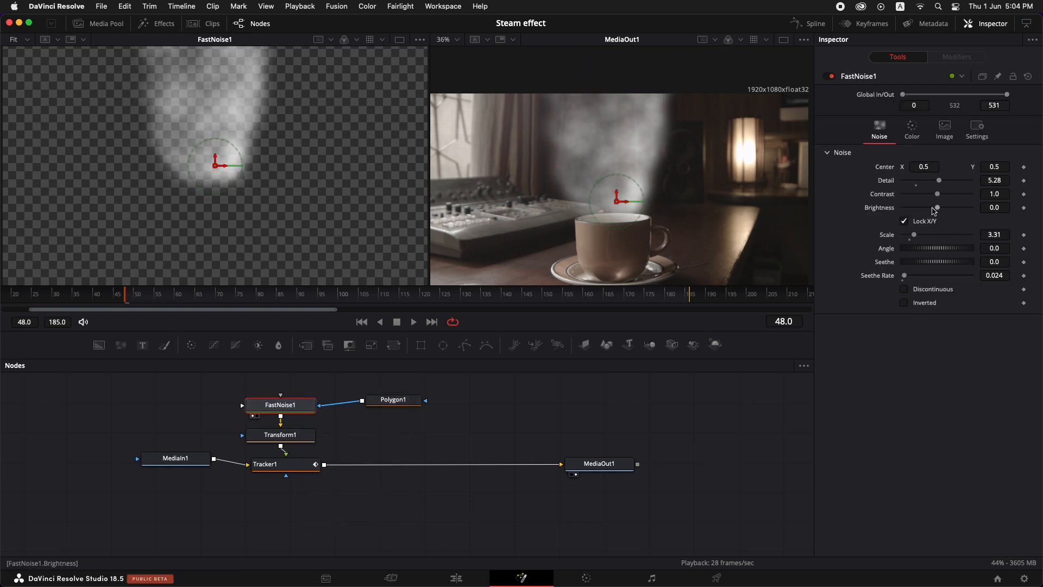
mouse_move(937, 212)
left_mouse_down()
mouse_move(921, 211)
mouse_move(929, 197)
mouse_move(921, 211)
left_mouse_up()
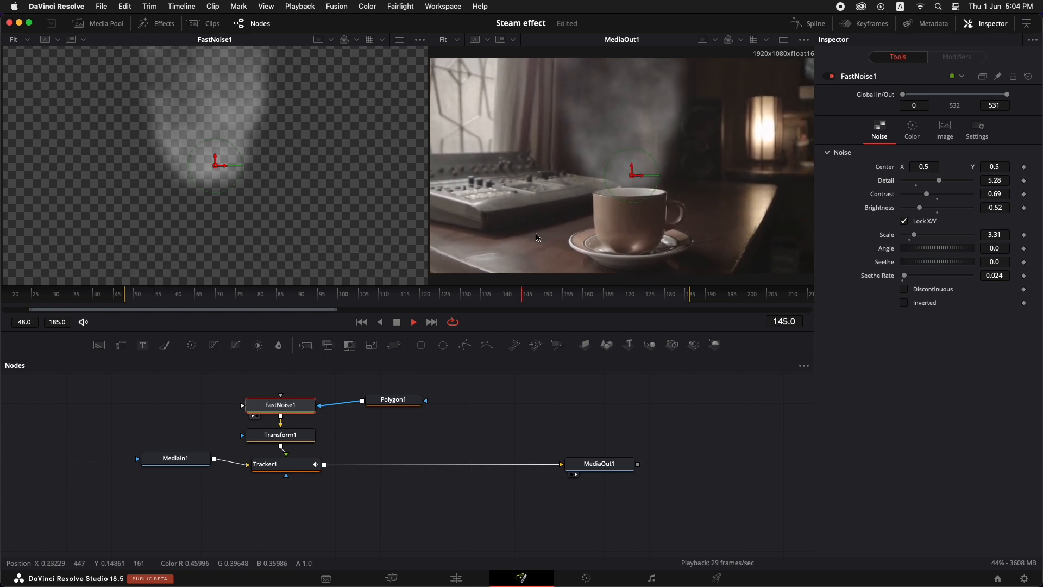
key("space")
Enable Motion Blur on Tracker1 and play back the match-moved steam
left_click(283, 464)
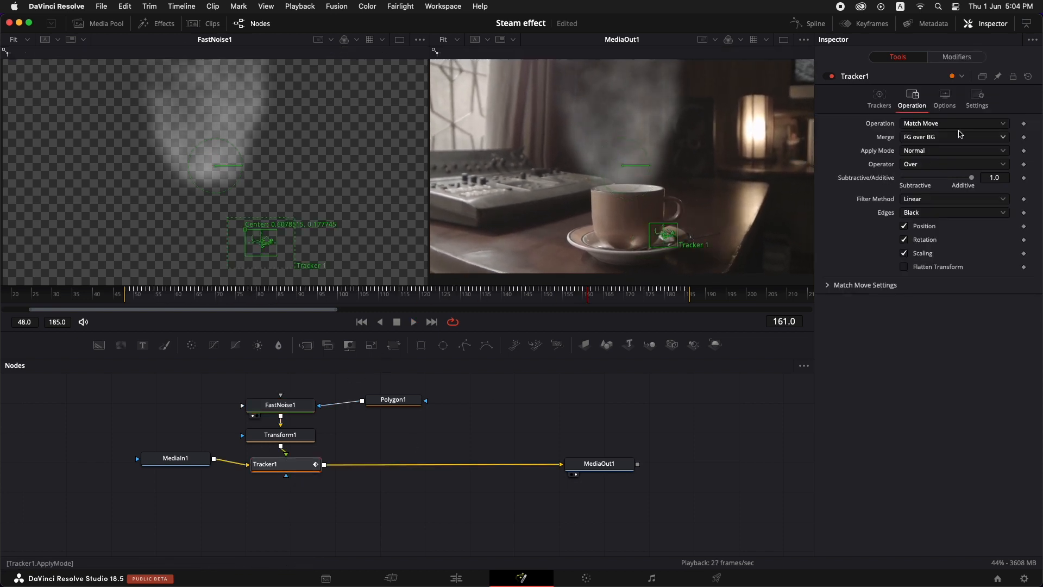
left_click(947, 103)
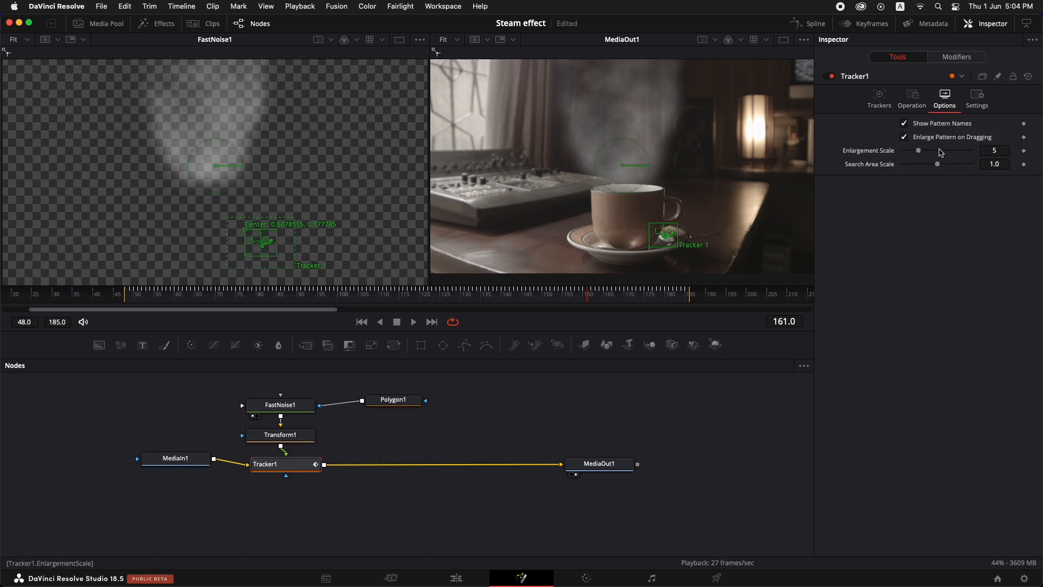
left_click(976, 104)
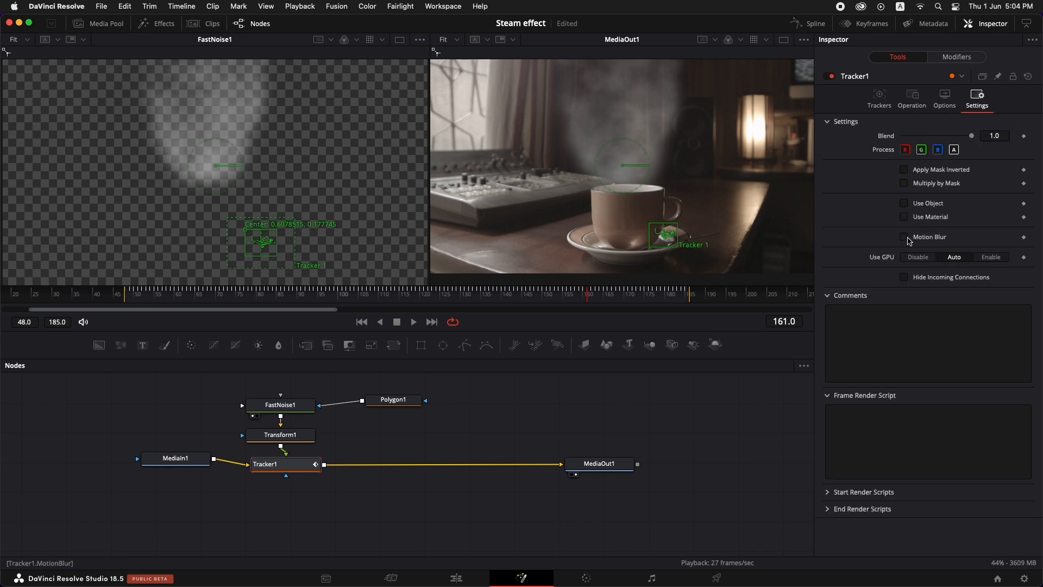
left_click(905, 238)
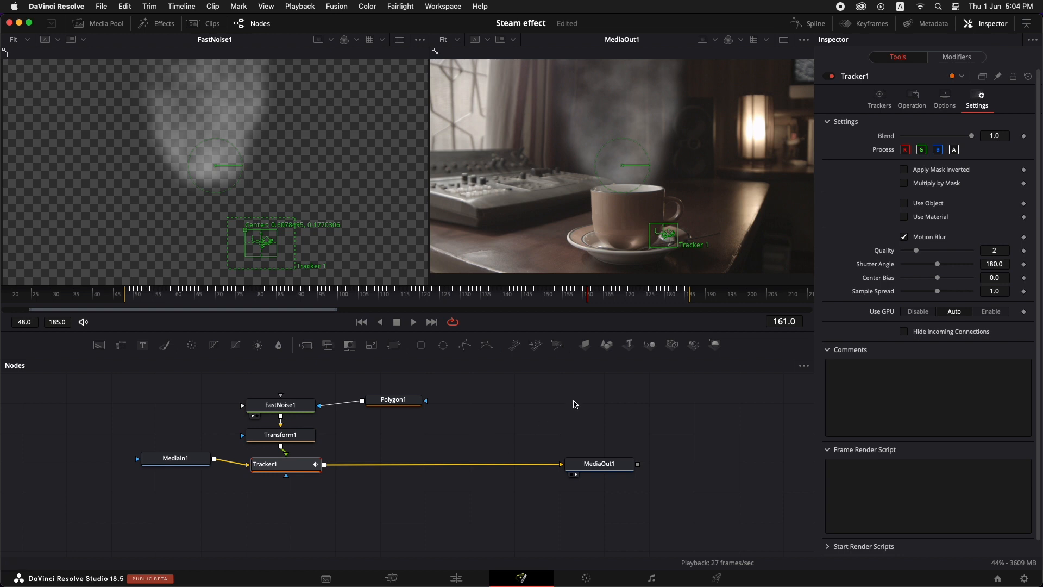
key("space")
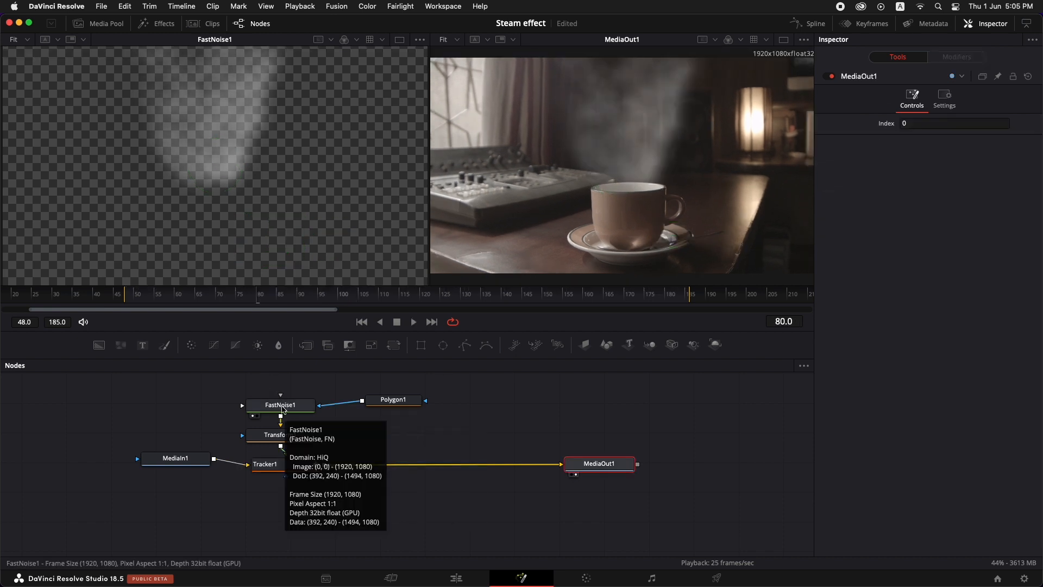
Keyframe FastNoise1's Center at frame 48, set Center Y to 0.824 at frame 186, and play back the rising steam from frame 48
left_click(283, 408)
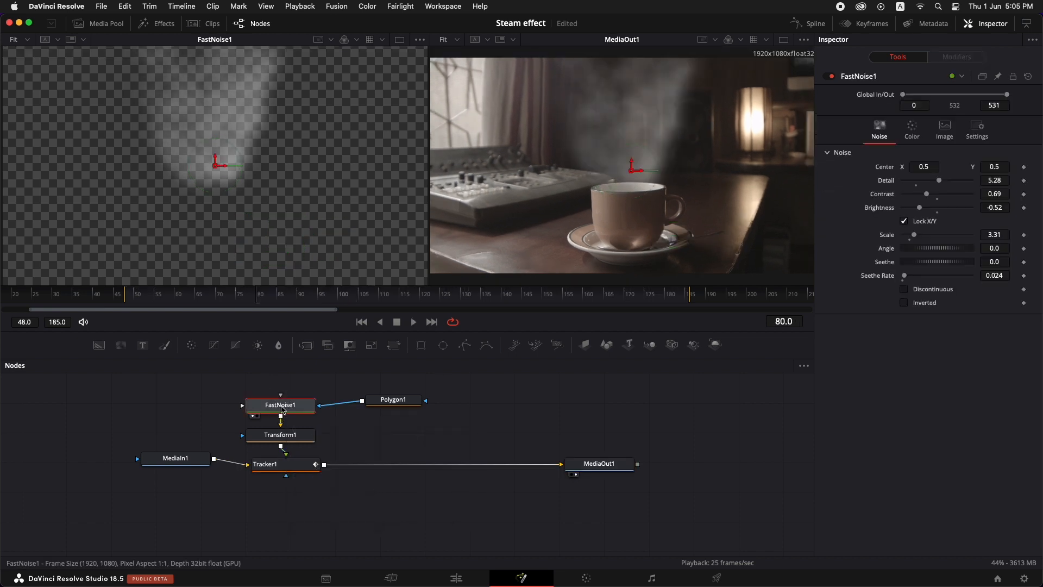
left_click_drag(233, 304, 129, 302)
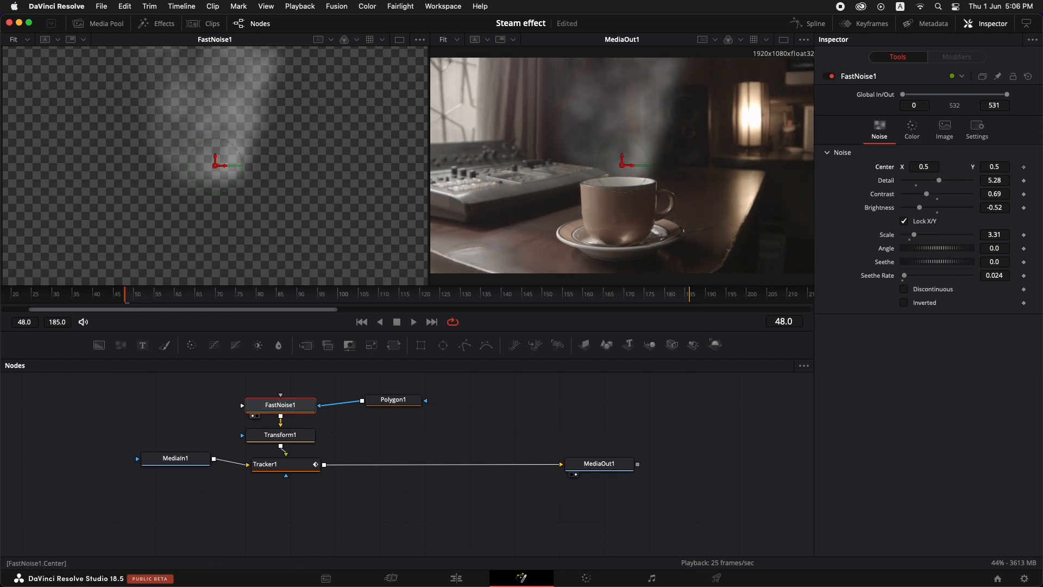
left_click(1024, 167)
left_click_drag(685, 297, 691, 299)
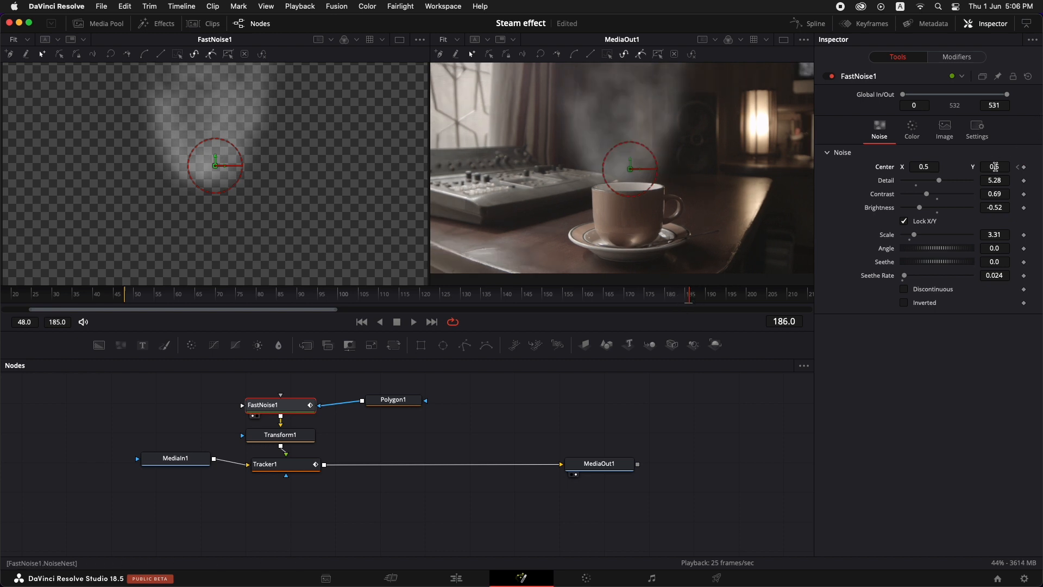
mouse_move(1002, 166)
left_mouse_down()
mouse_move(1032, 170)
mouse_move(527, 169)
mouse_move(661, 174)
left_mouse_up()
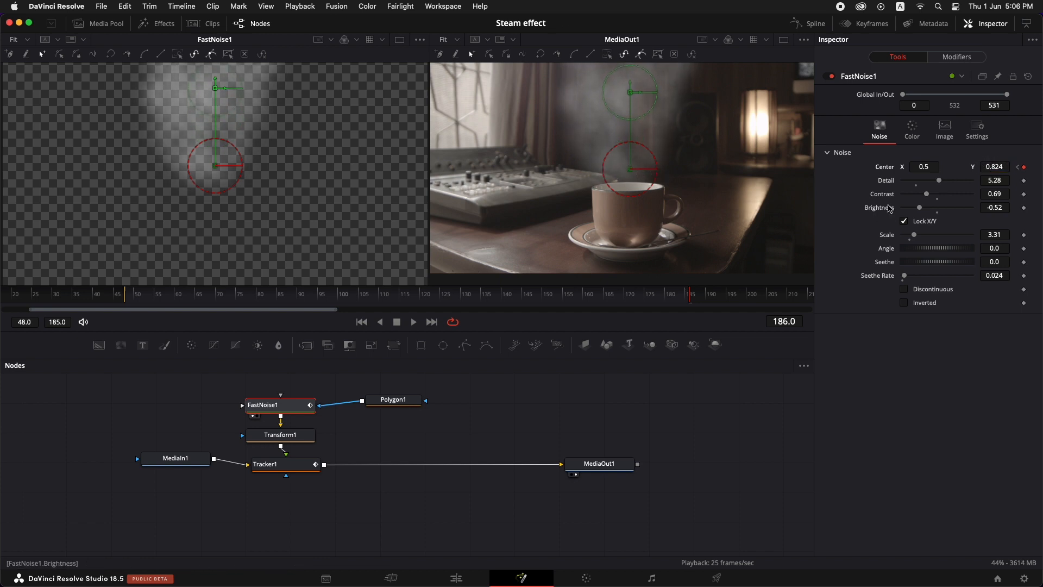
left_click(124, 306)
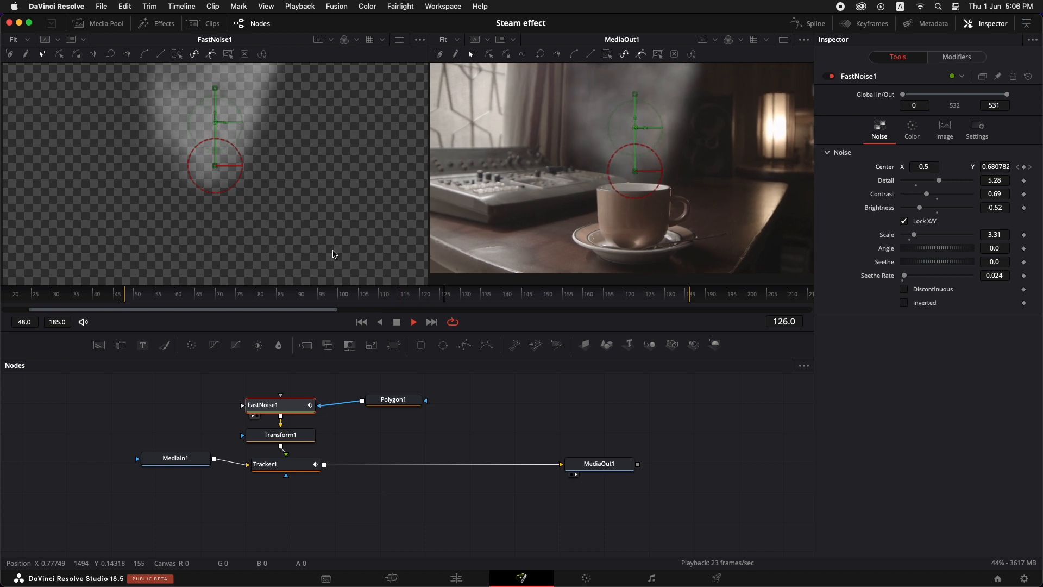
key("space")
Tint FastNoise1's Color 2 warm cream with Green 0.929411 and Blue 0.807843, and switch to the Edit page to review the shot
left_click(913, 132)
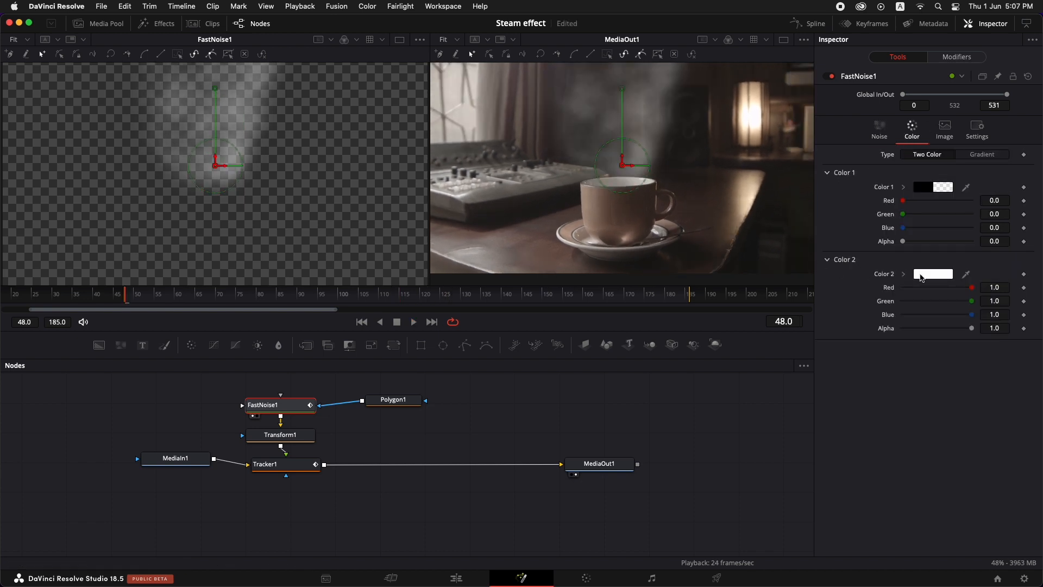
left_click(921, 276)
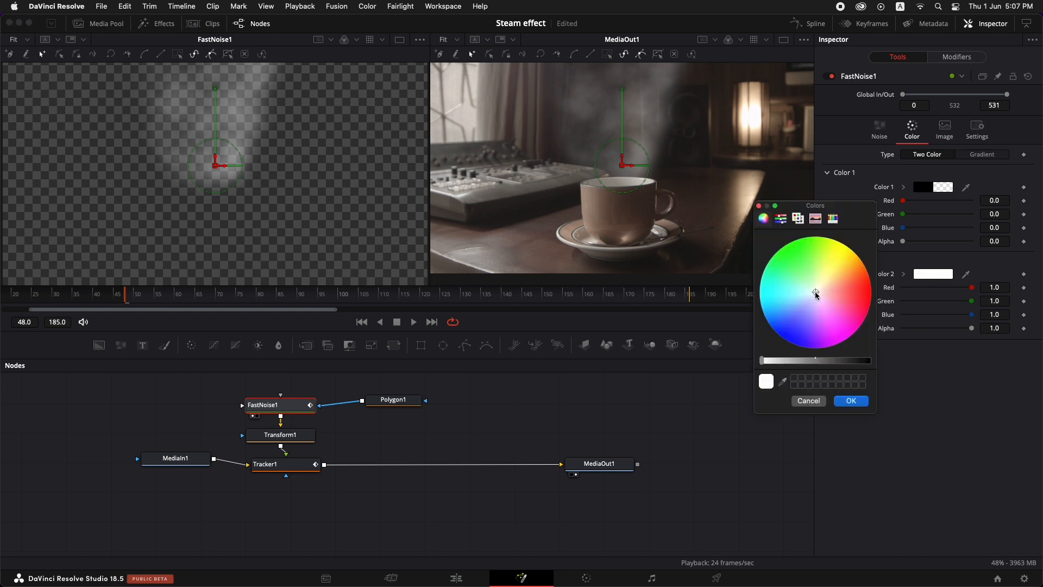
left_click_drag(815, 294, 824, 288)
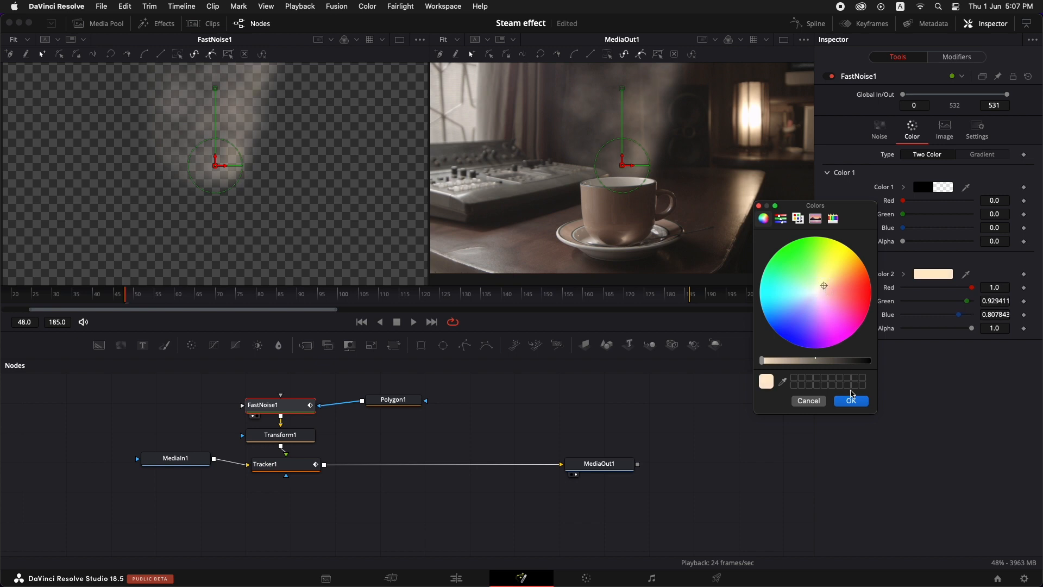
left_click(852, 402)
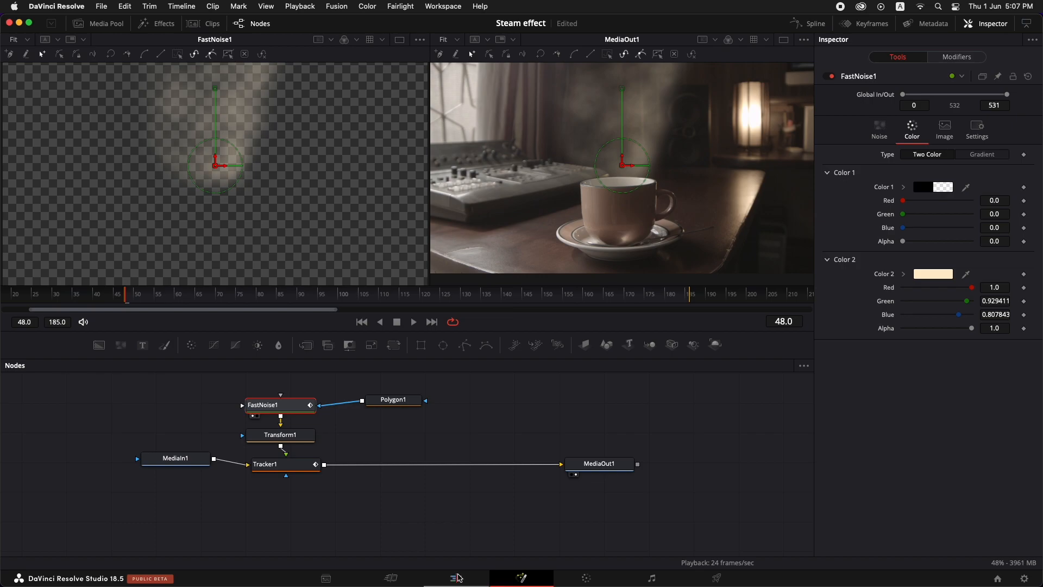
left_click(457, 577)
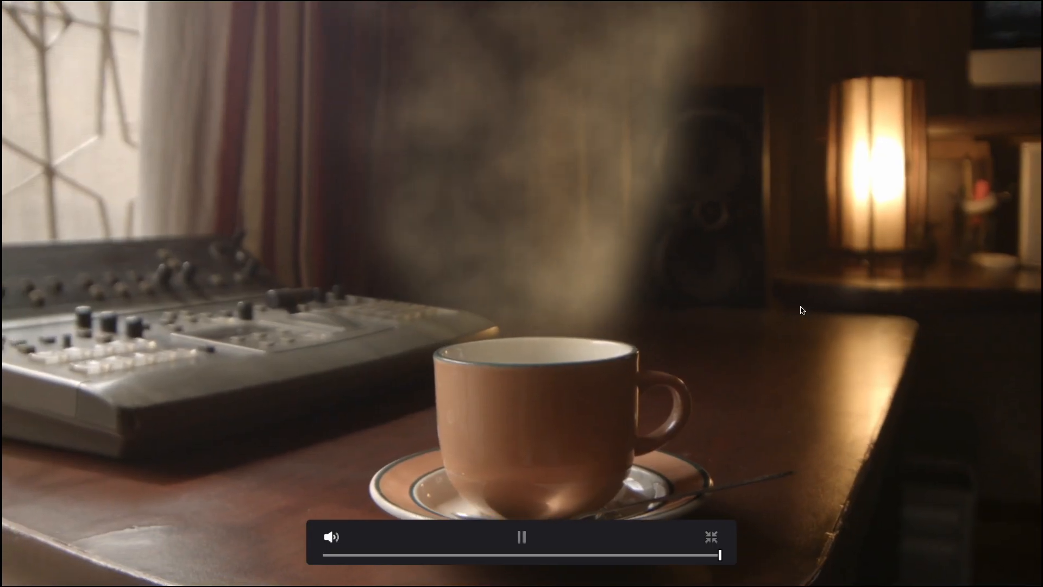